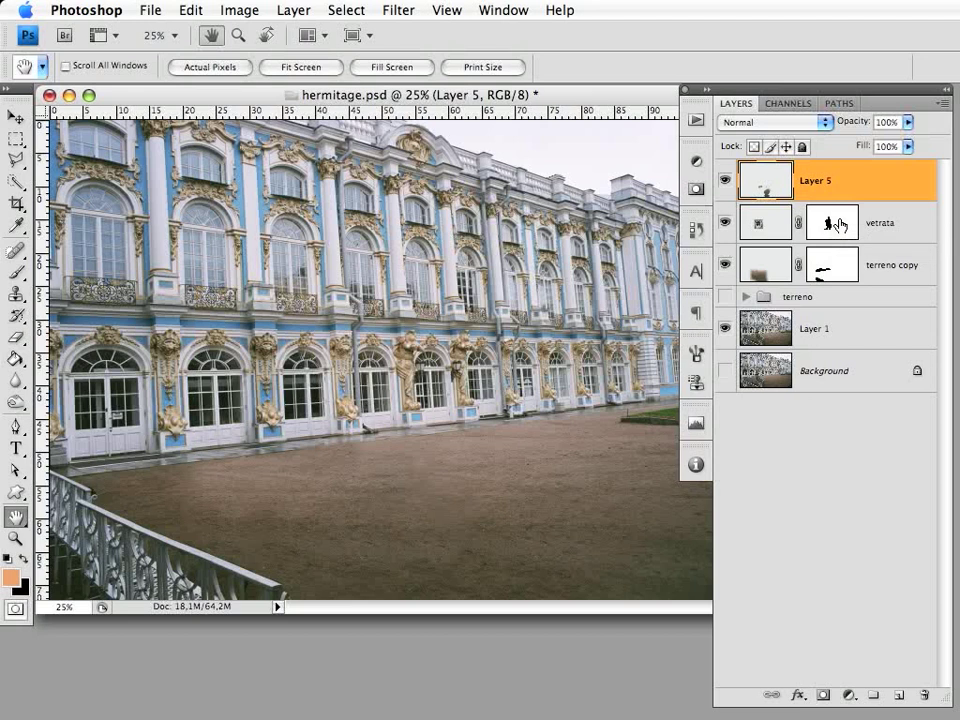
Hide Layer 5, vetrata and terreno copy to reveal the sign, then show them again
left_click(724, 180)
left_click(725, 222)
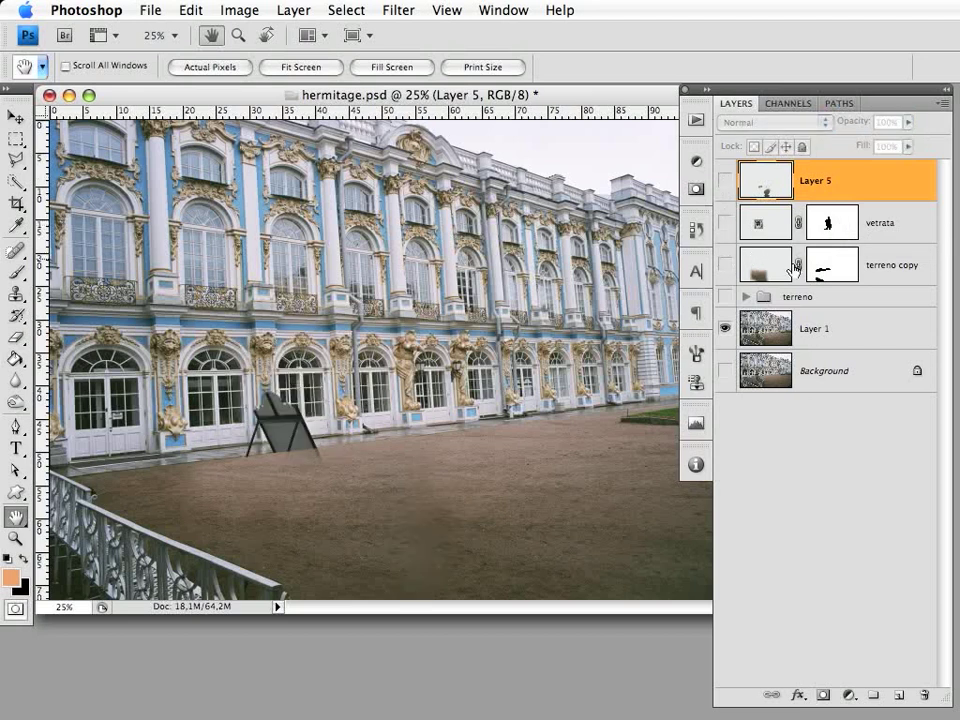
left_click(725, 264)
left_click(885, 266)
left_click(895, 231)
left_click(890, 190)
left_click(725, 265)
left_click(724, 222)
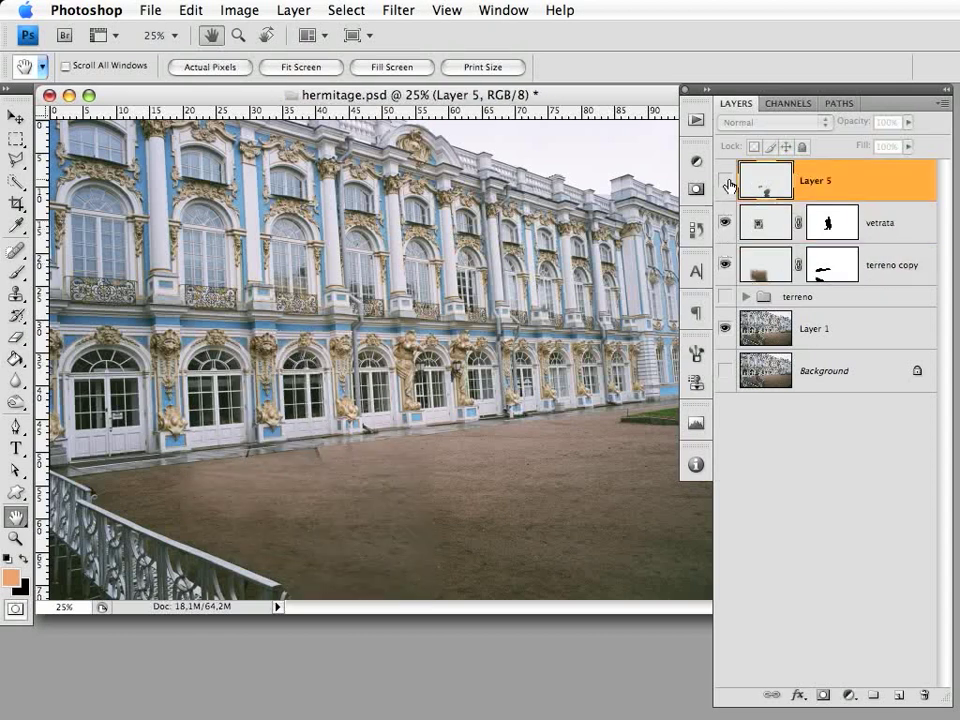
left_click(724, 180)
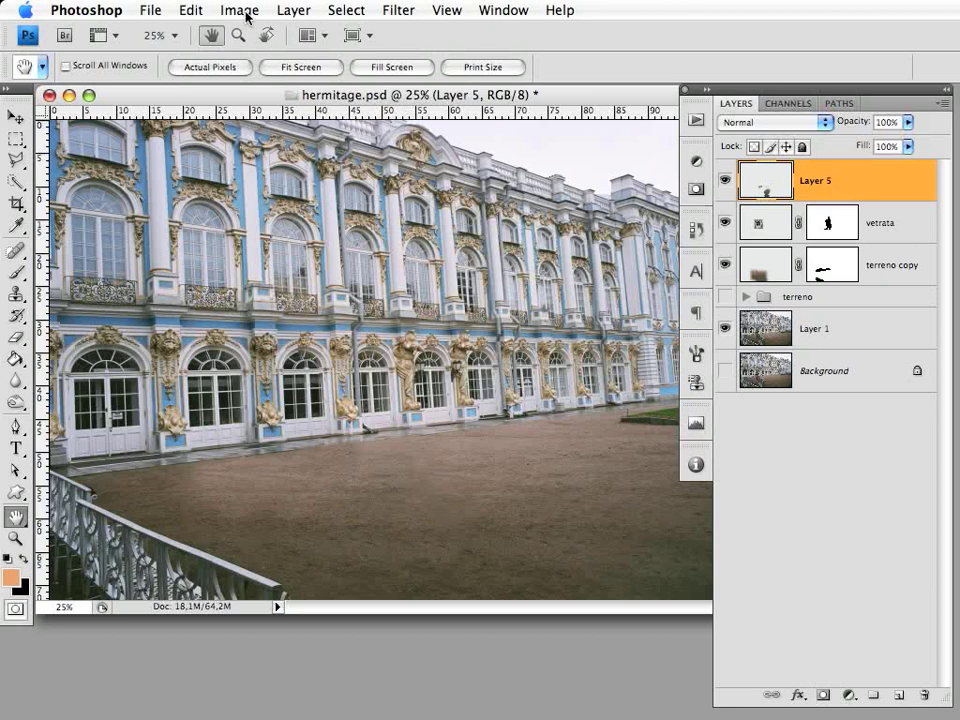
Open Image Size for hermitage.psd and select its 72 ppi resolution value
left_click(247, 16)
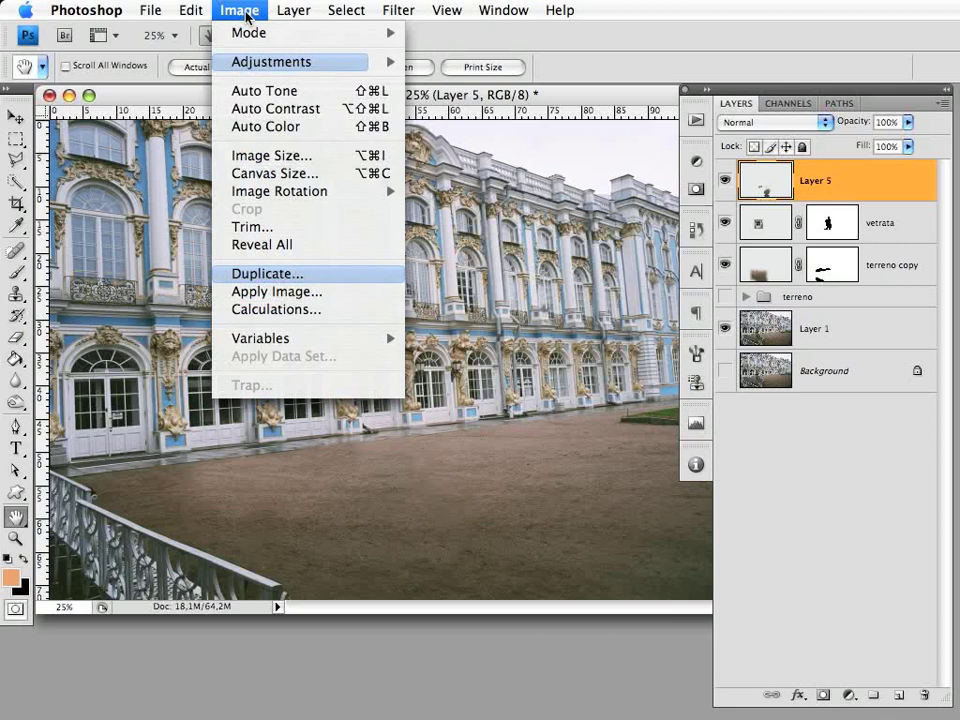
left_click(289, 158)
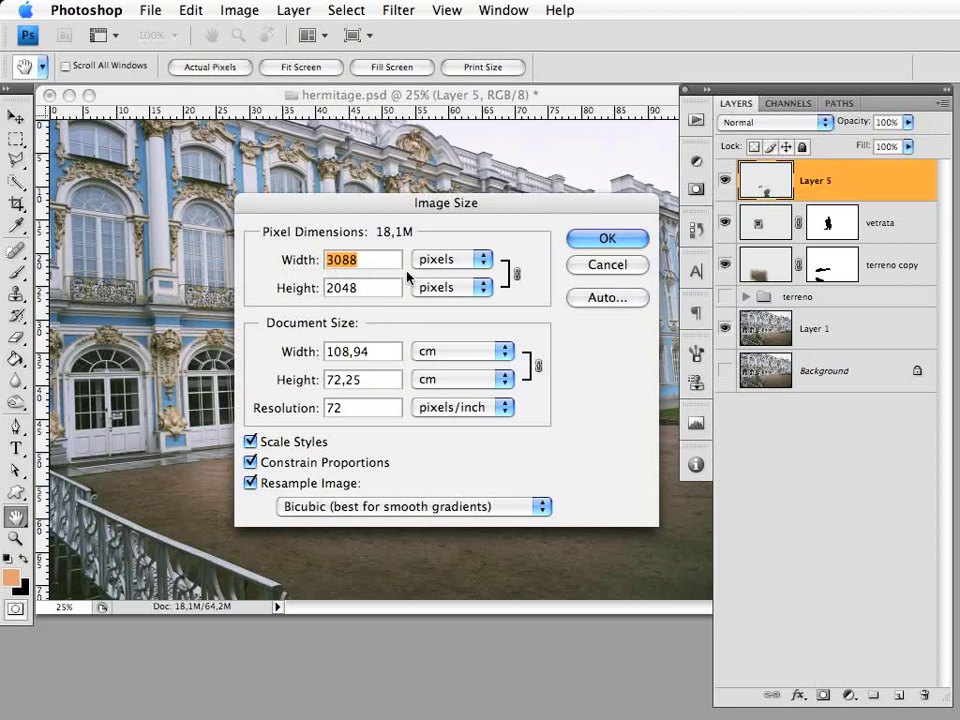
left_click(340, 408)
double_click(338, 408)
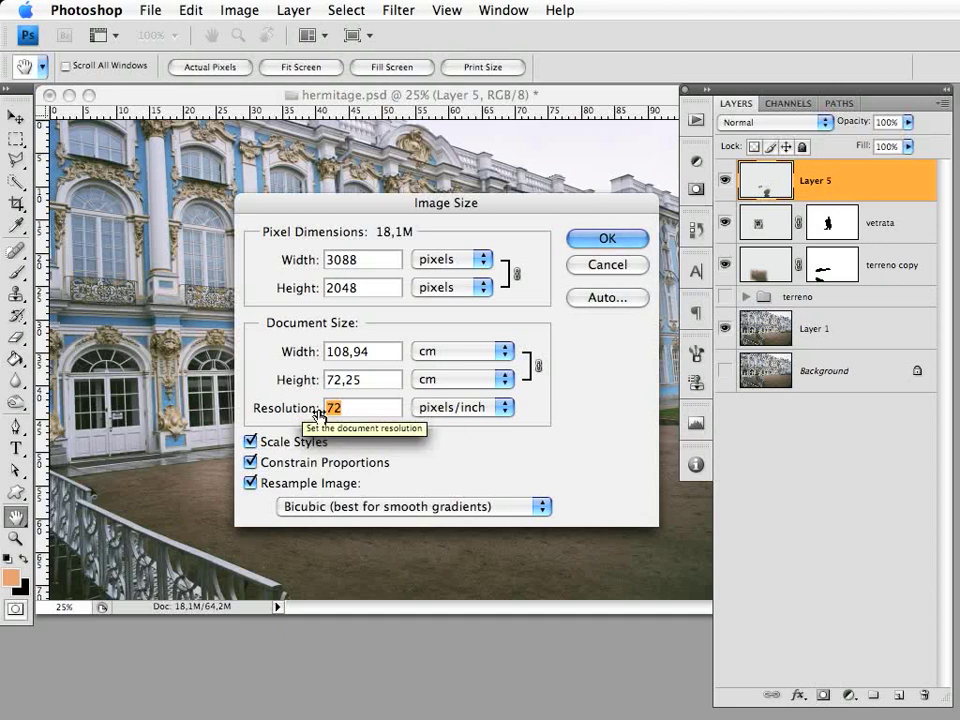
left_click(353, 412)
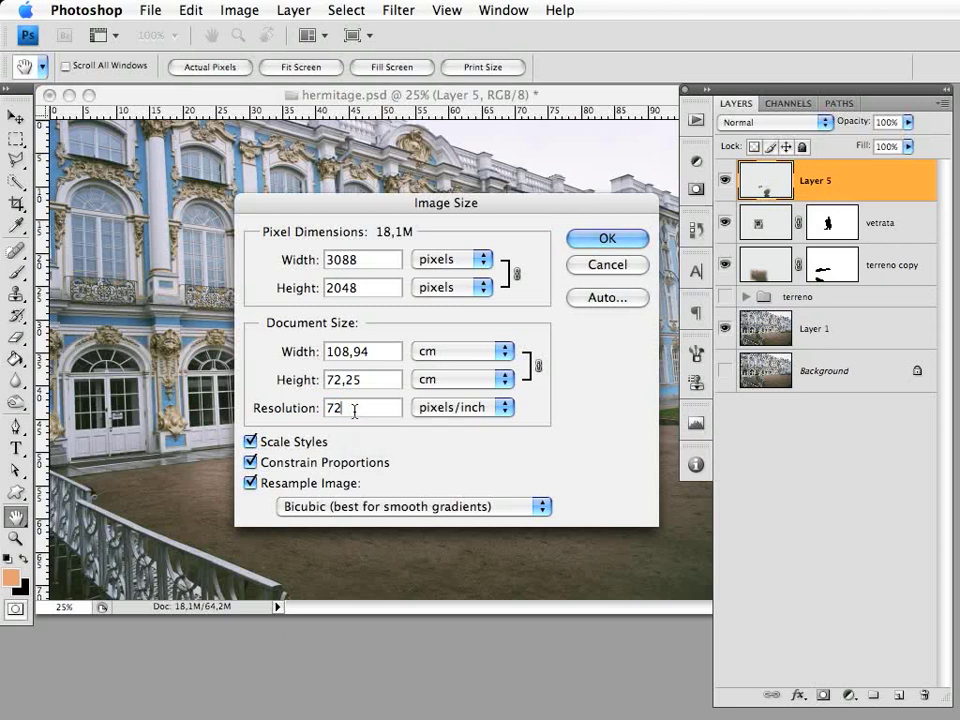
Try a 240 ppi resolution, then revert it to 72 ppi
left_click_drag(348, 410, 324, 412)
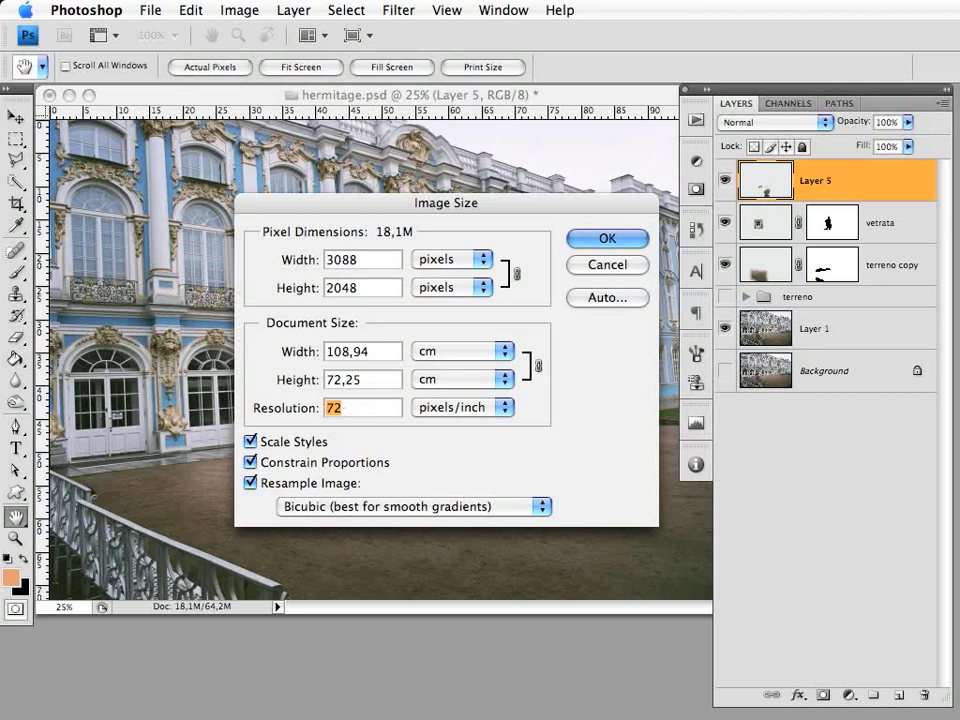
type("240")
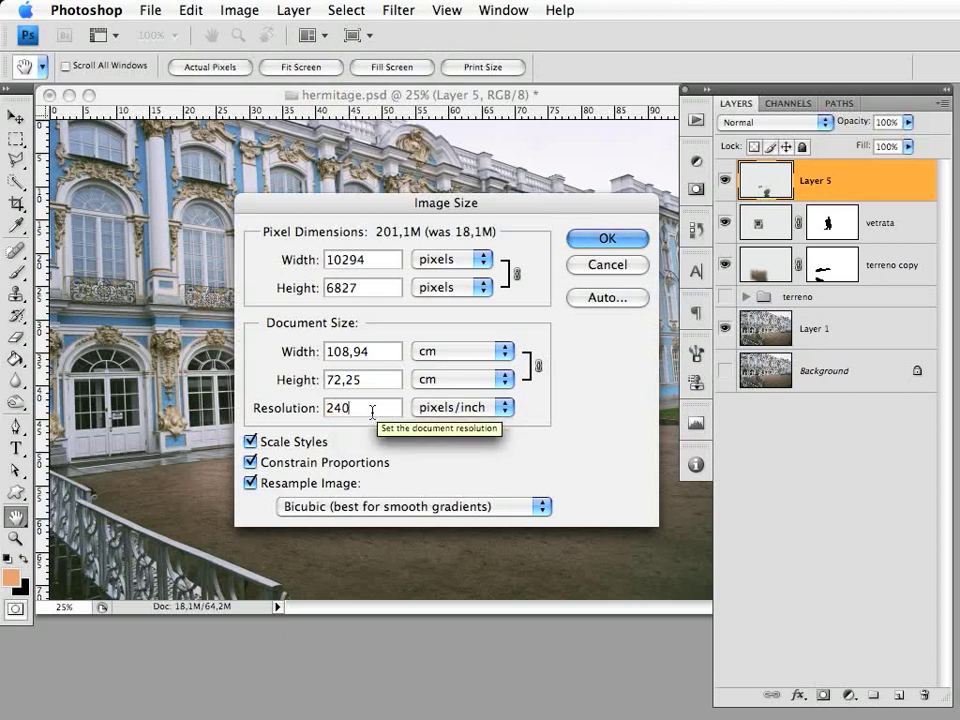
left_click_drag(369, 412, 322, 409)
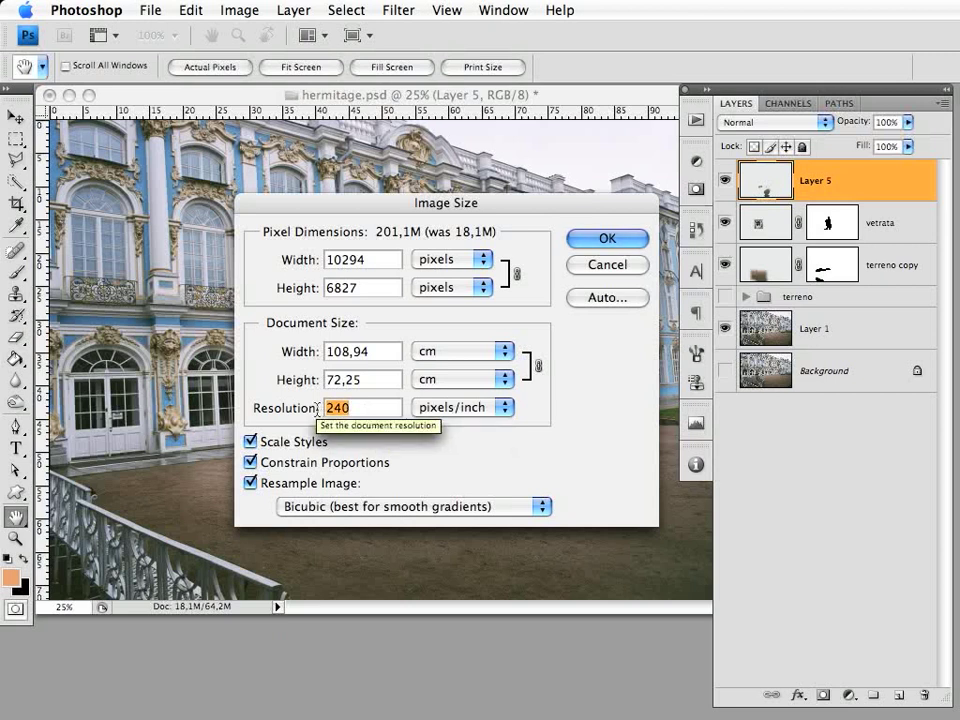
type("72")
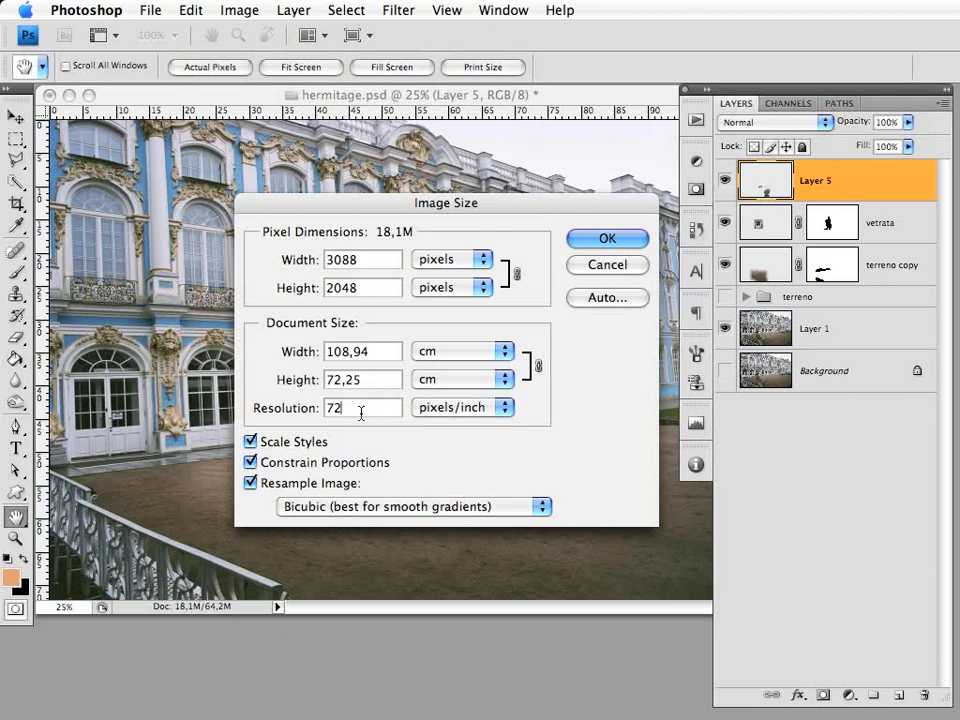
left_click_drag(366, 260, 326, 260)
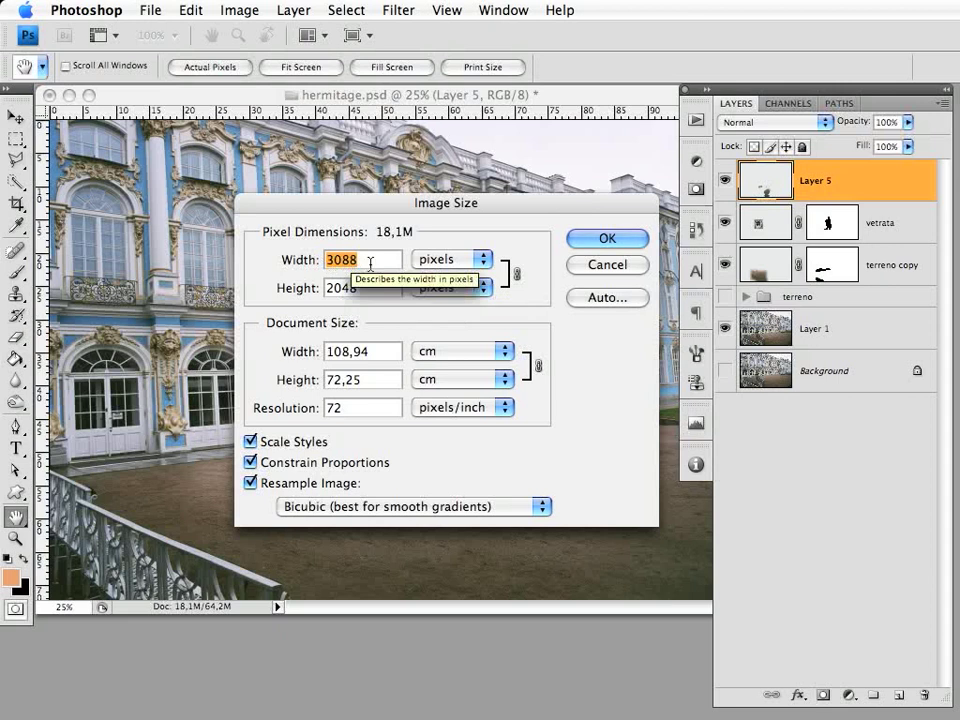
Enter 240 ppi resolution and retype the pixel width as 3088
left_click(350, 408)
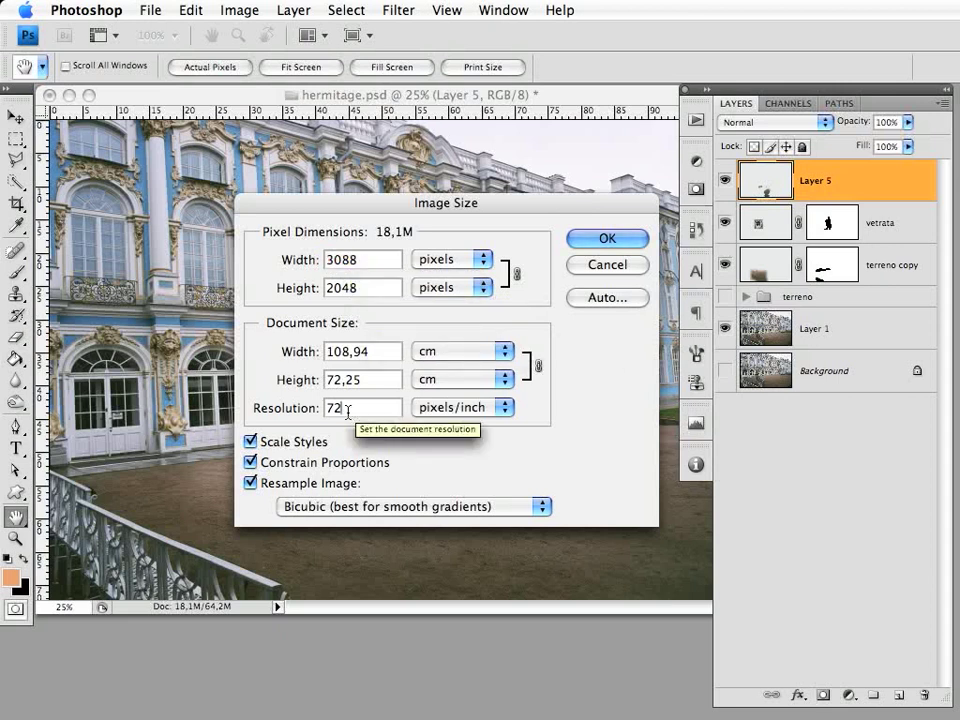
double_click(324, 408)
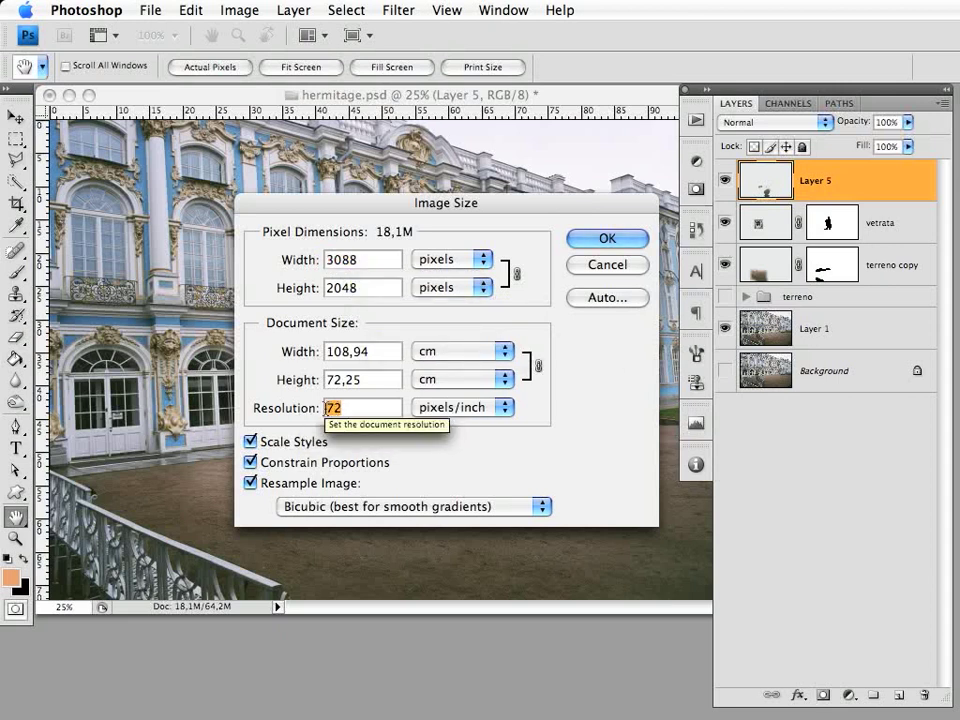
type("240")
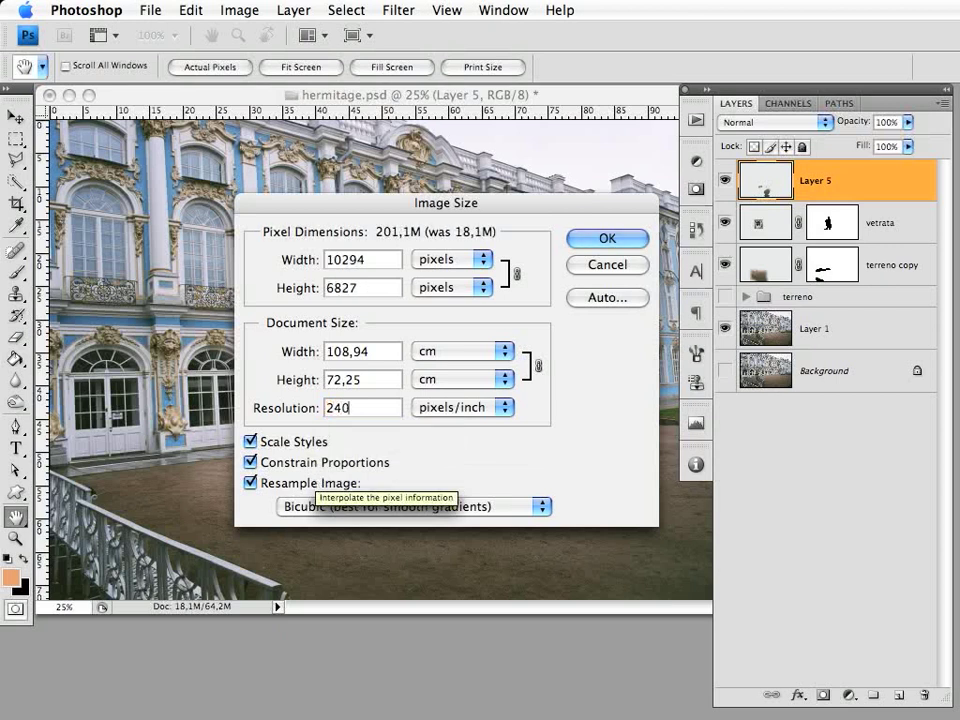
double_click(331, 264)
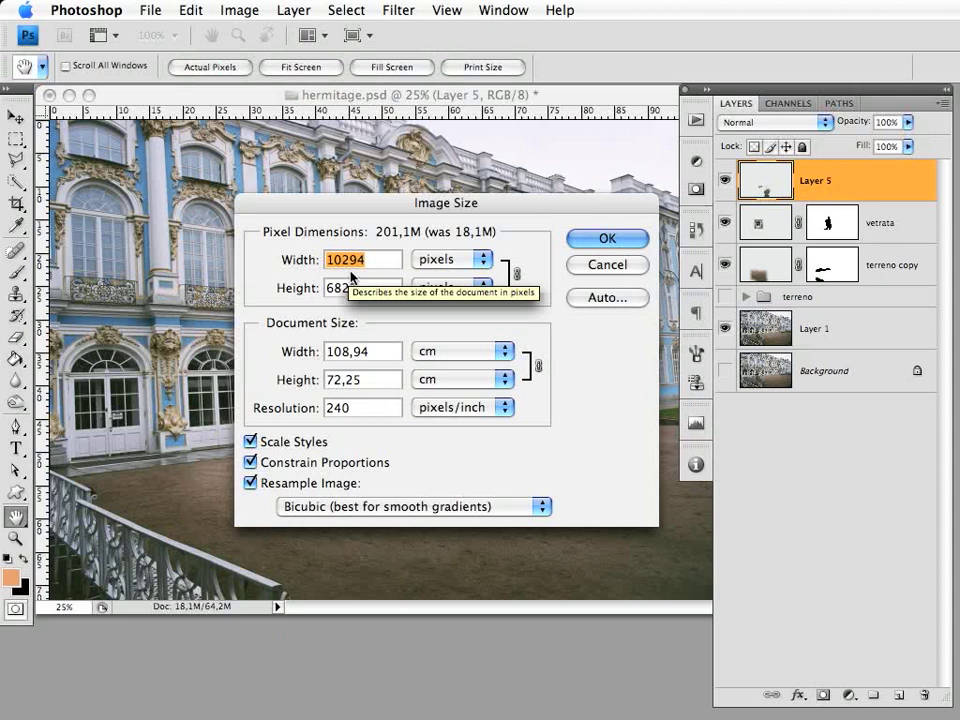
key("BackSpace")
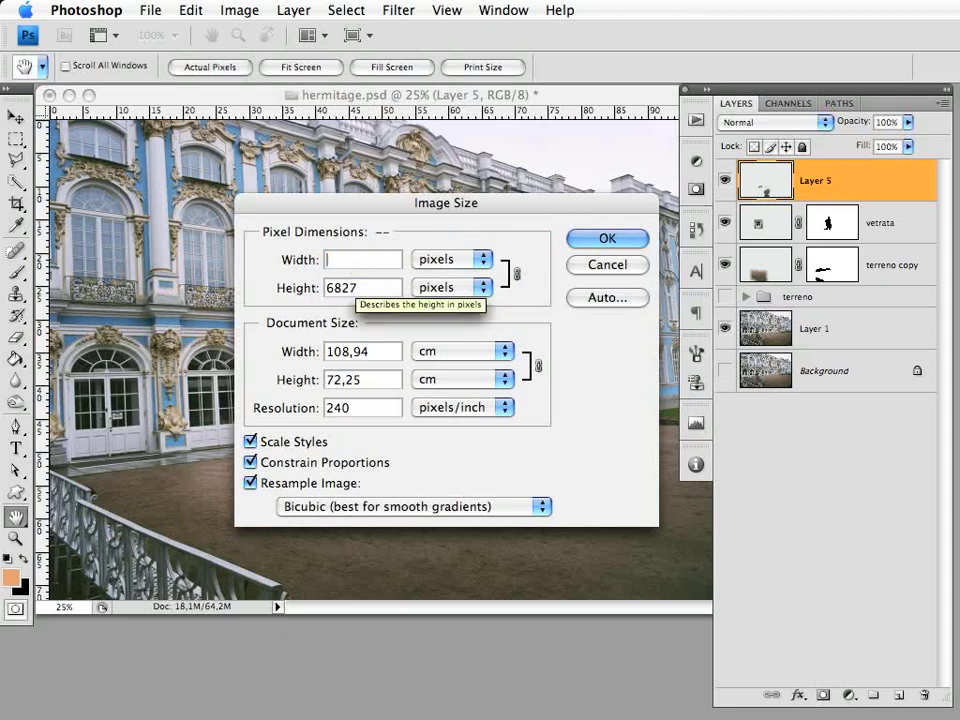
type("30")
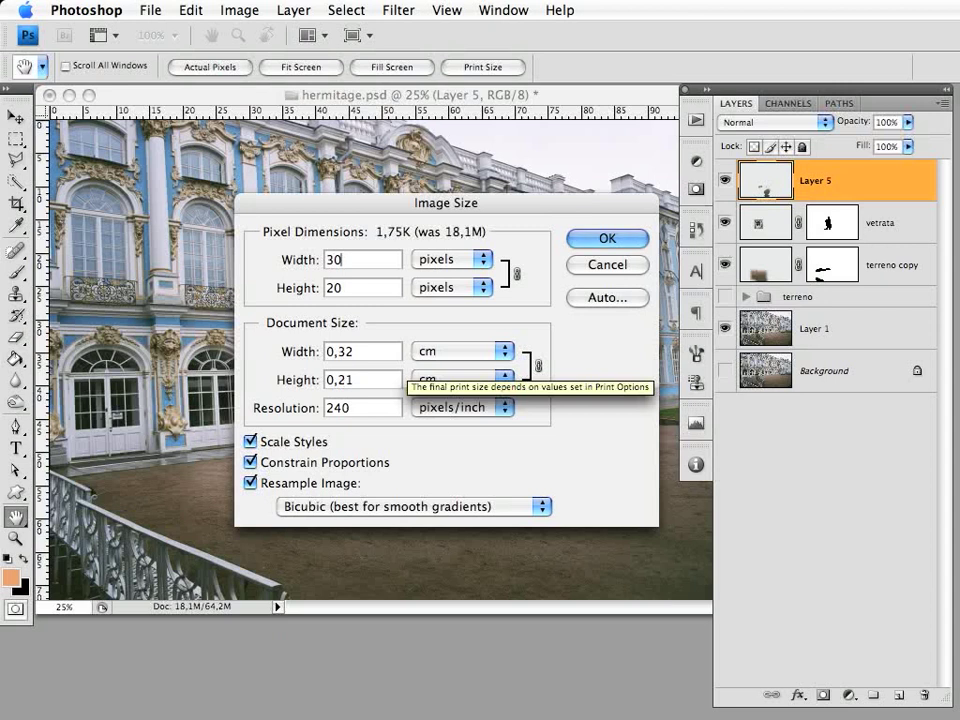
type("88")
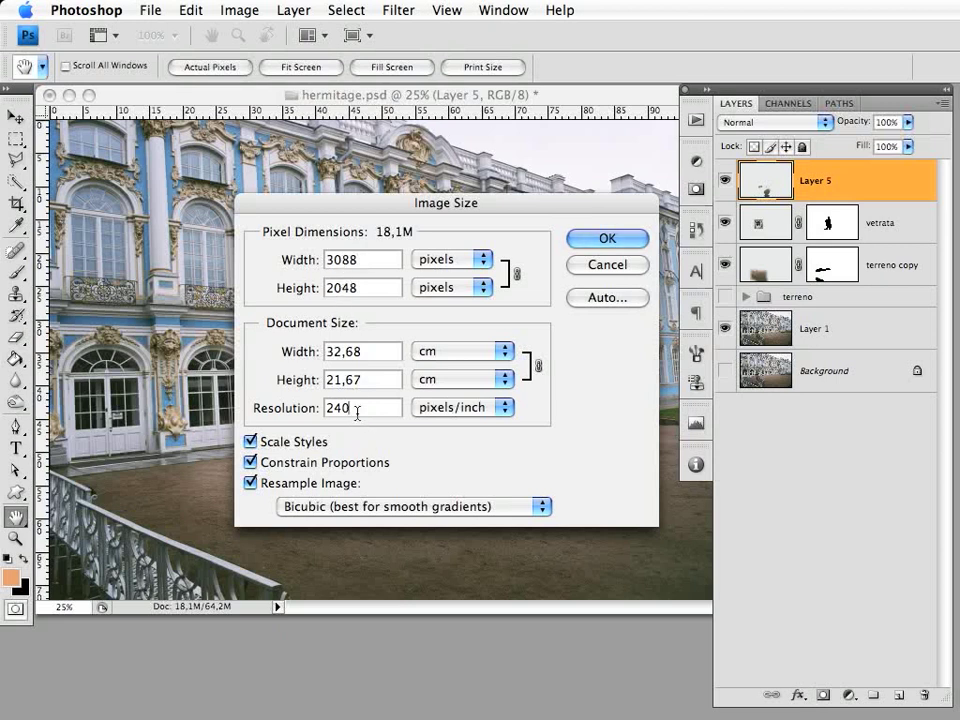
Enter a 15 cm document height at 240 ppi and apply the resize to 2137 × 1417 pixels
left_click_drag(356, 409, 320, 413)
left_click(364, 382)
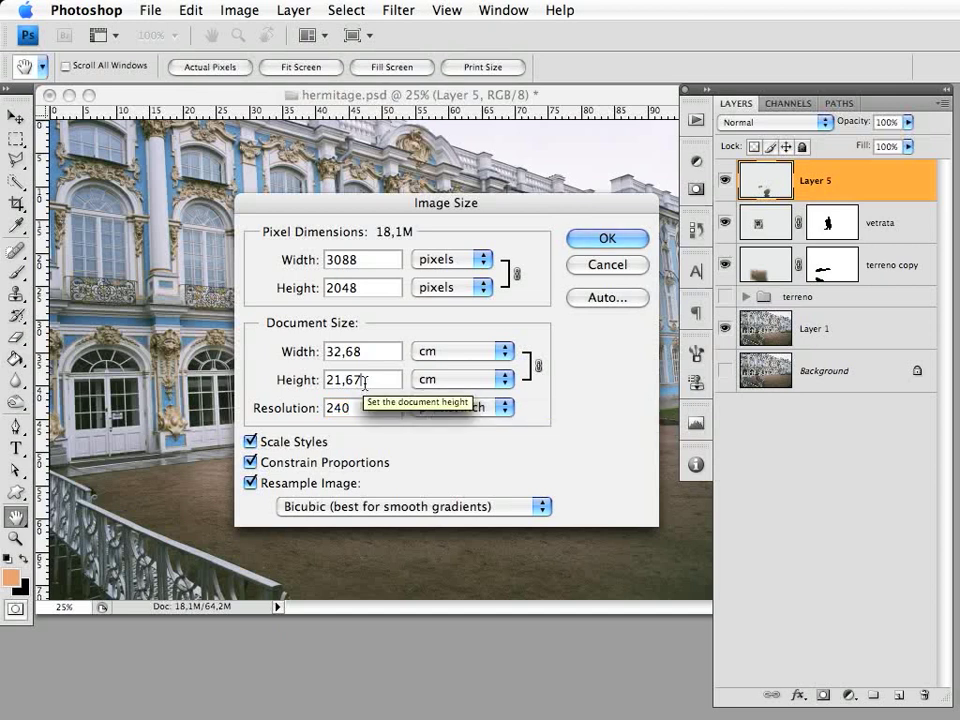
double_click(364, 382)
type("15")
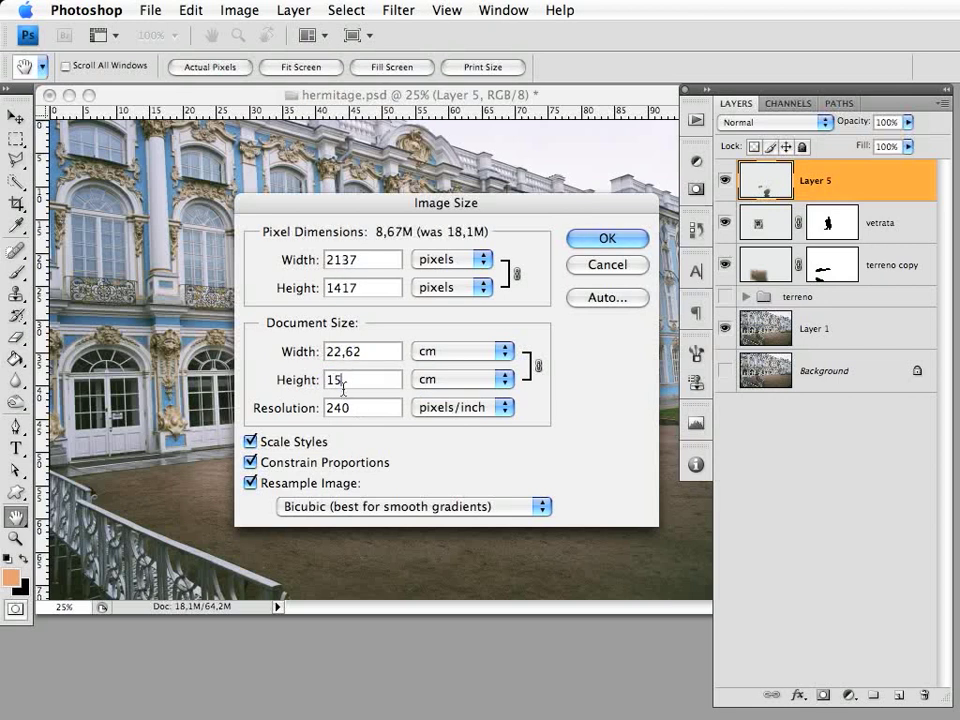
double_click(336, 380)
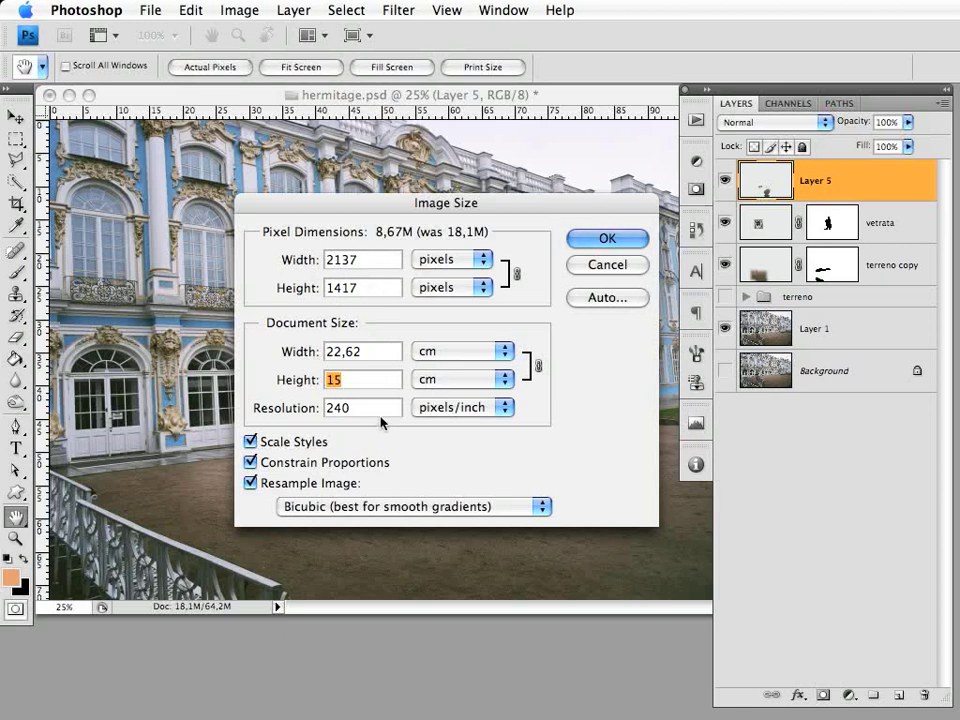
key("Tab")
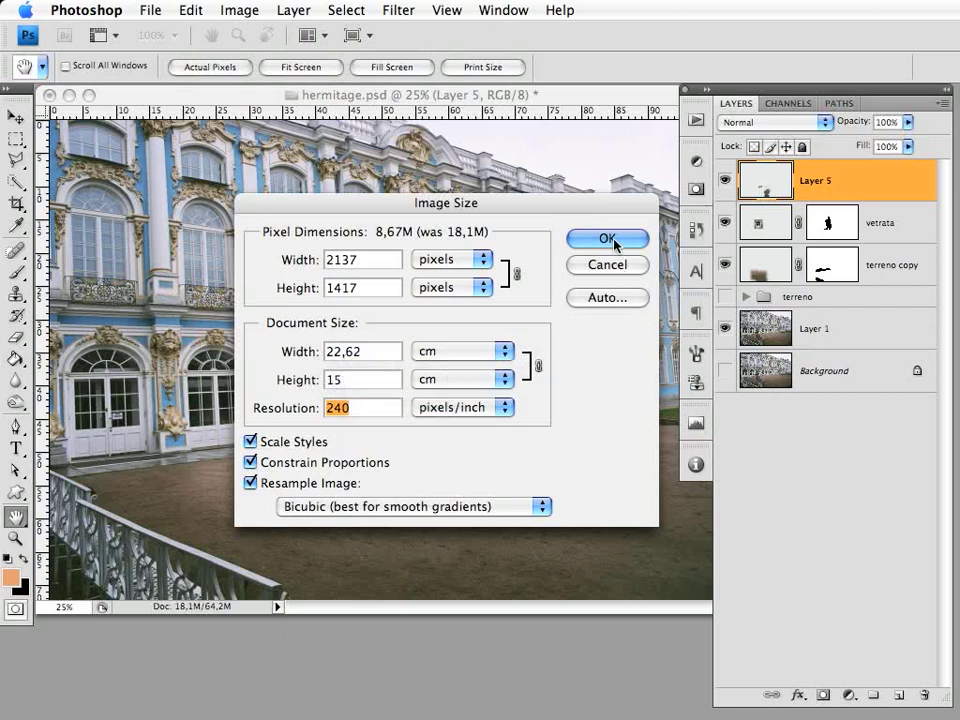
left_click(610, 239)
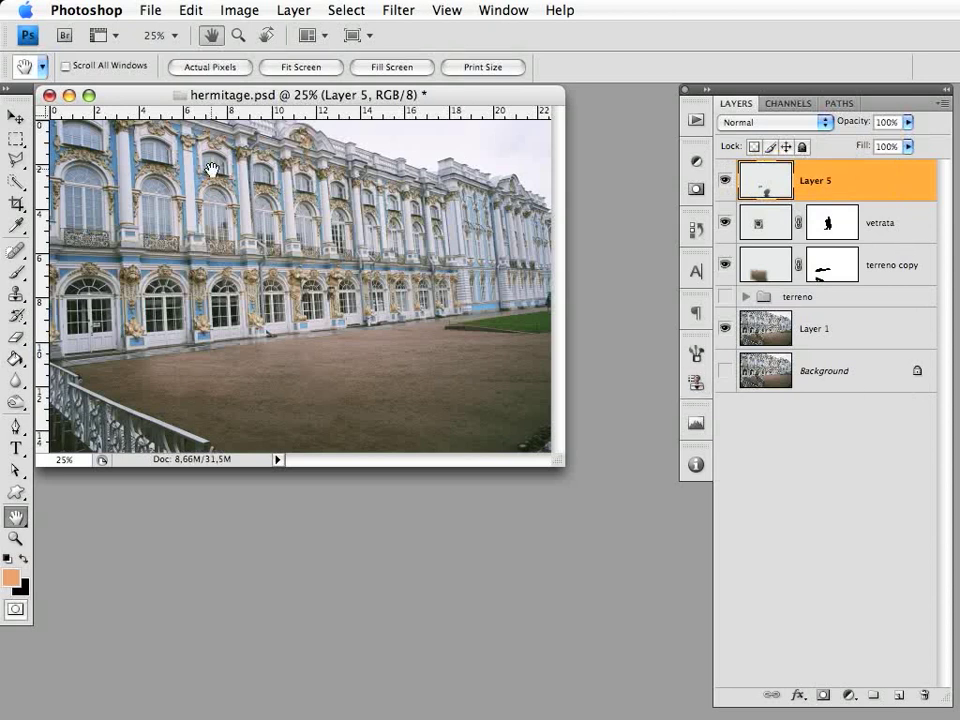
Bring up the File menu for the resized hermitage.psd
left_click(152, 11)
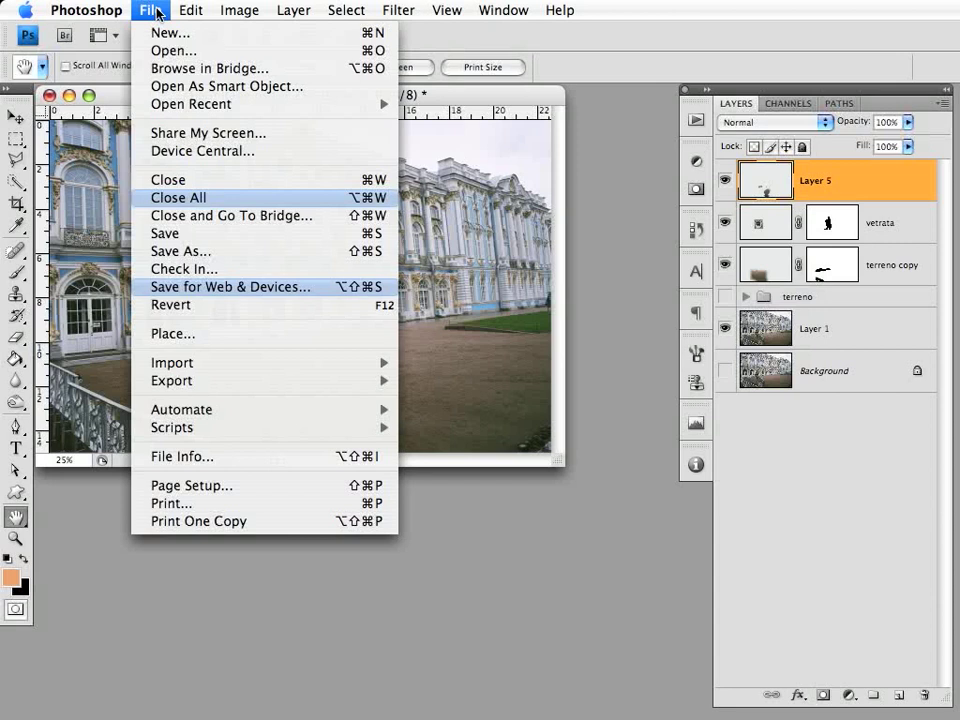
Recheck Image Size to confirm 2137 × 1417 pixels, 22,62 × 15 cm at 240 ppi
left_click(484, 93)
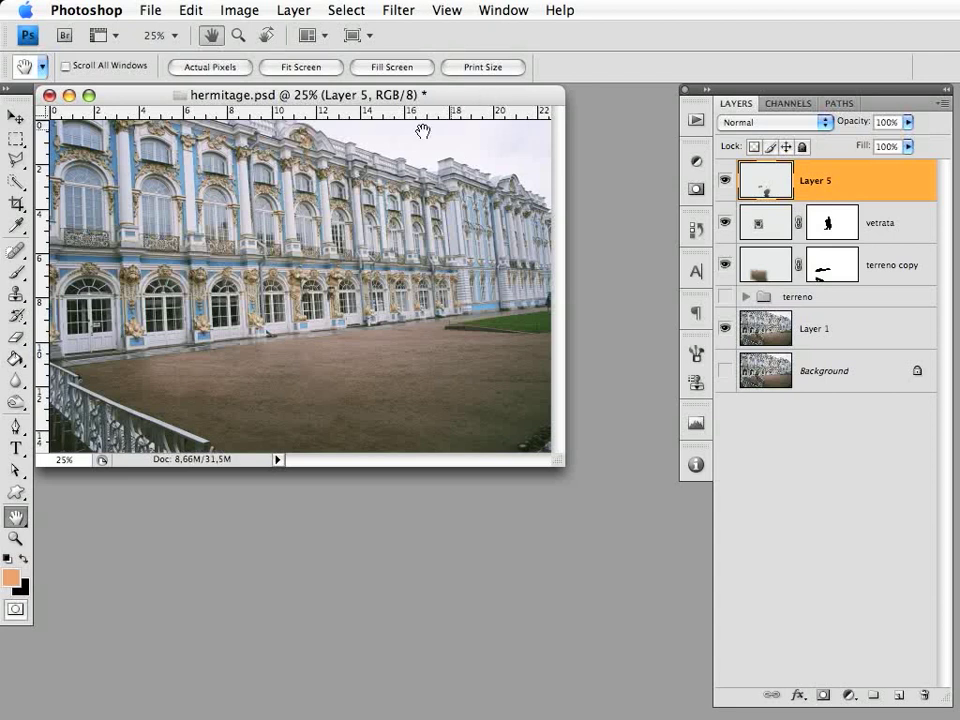
left_click(236, 10)
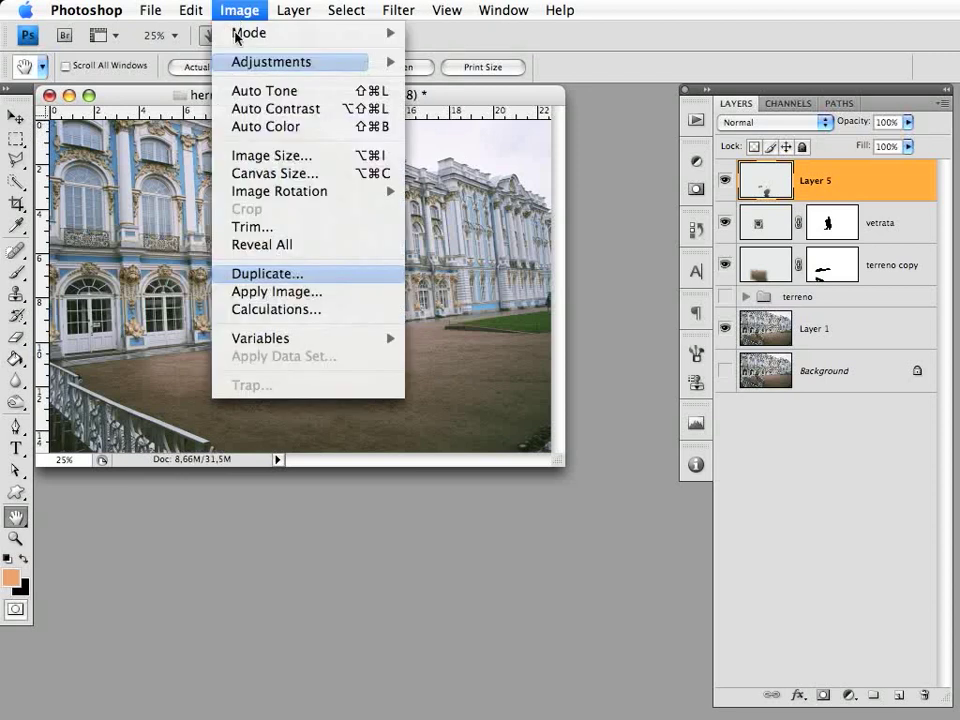
left_click(247, 156)
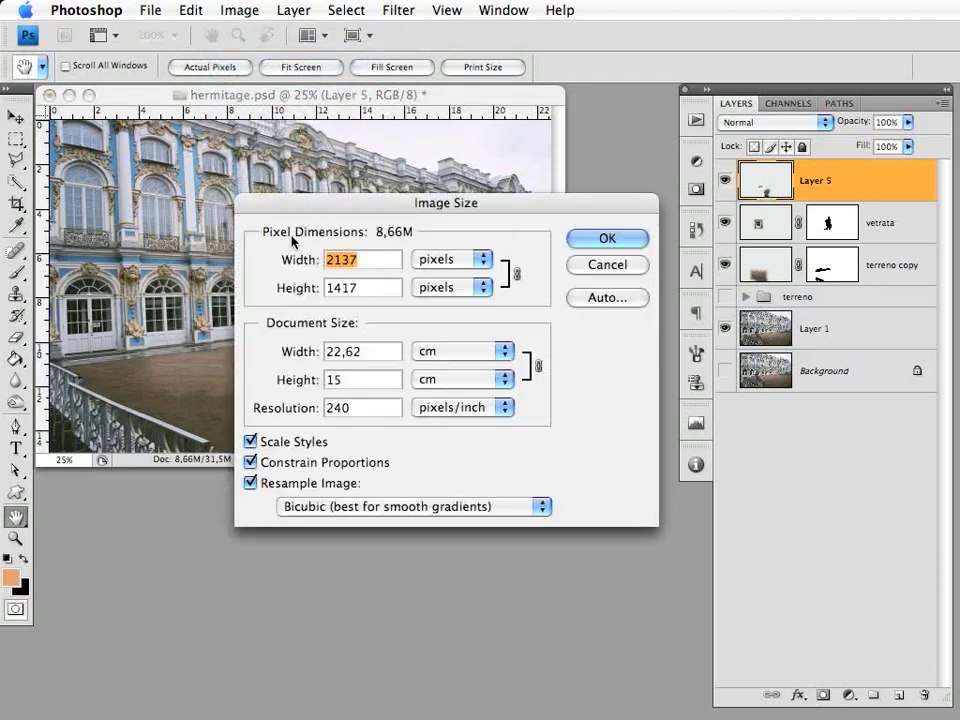
double_click(349, 407)
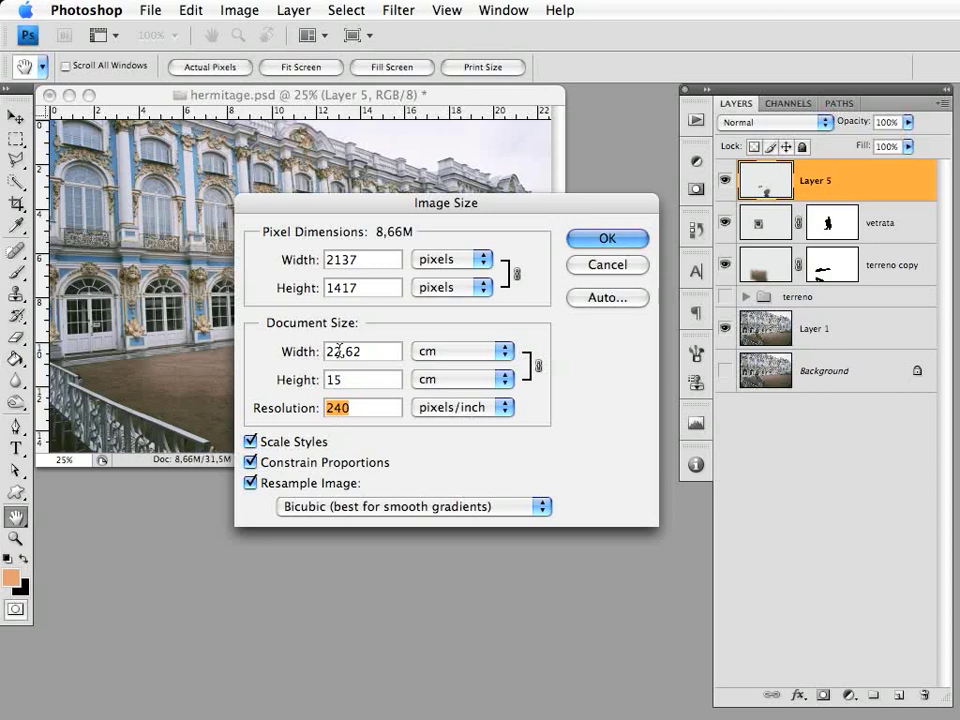
left_click(600, 268)
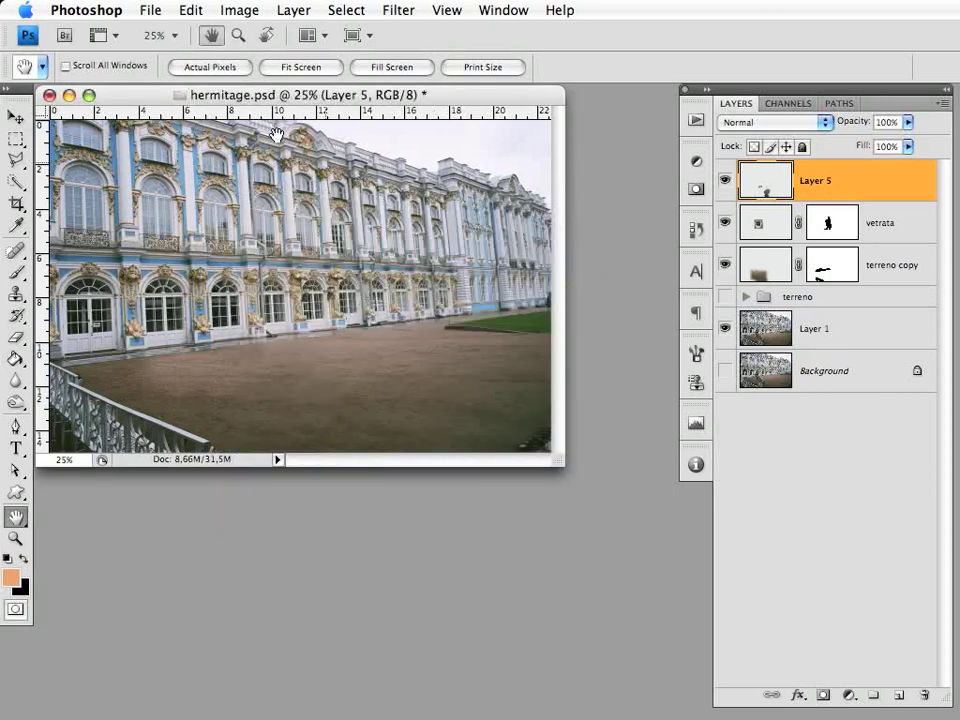
left_click(151, 11)
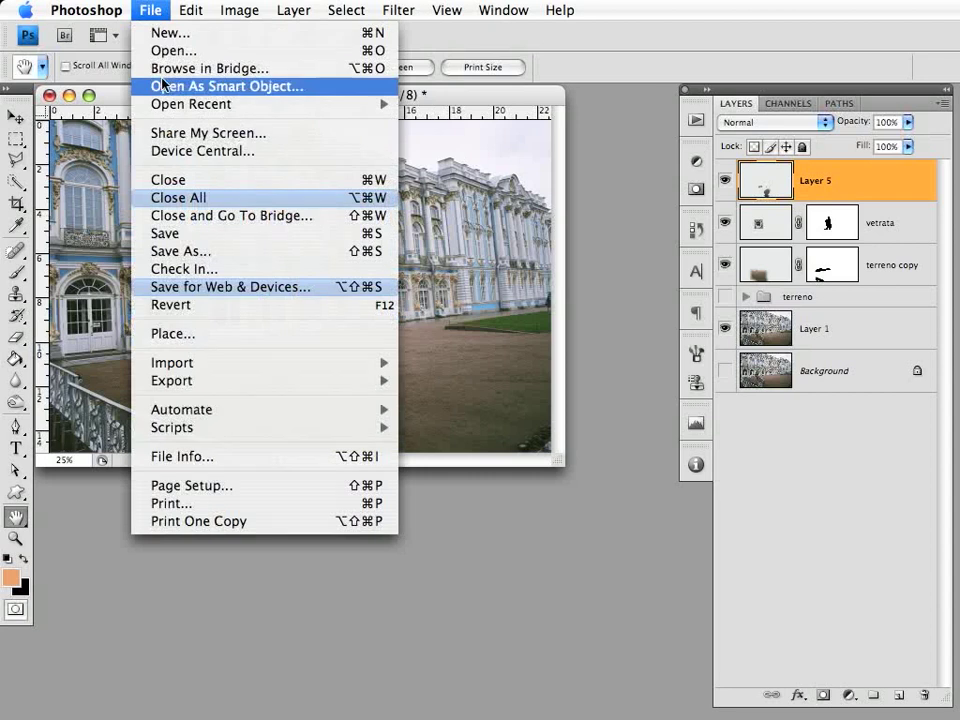
Start Save As for hermitage.psd and choose JPEG as the format
left_click(189, 259)
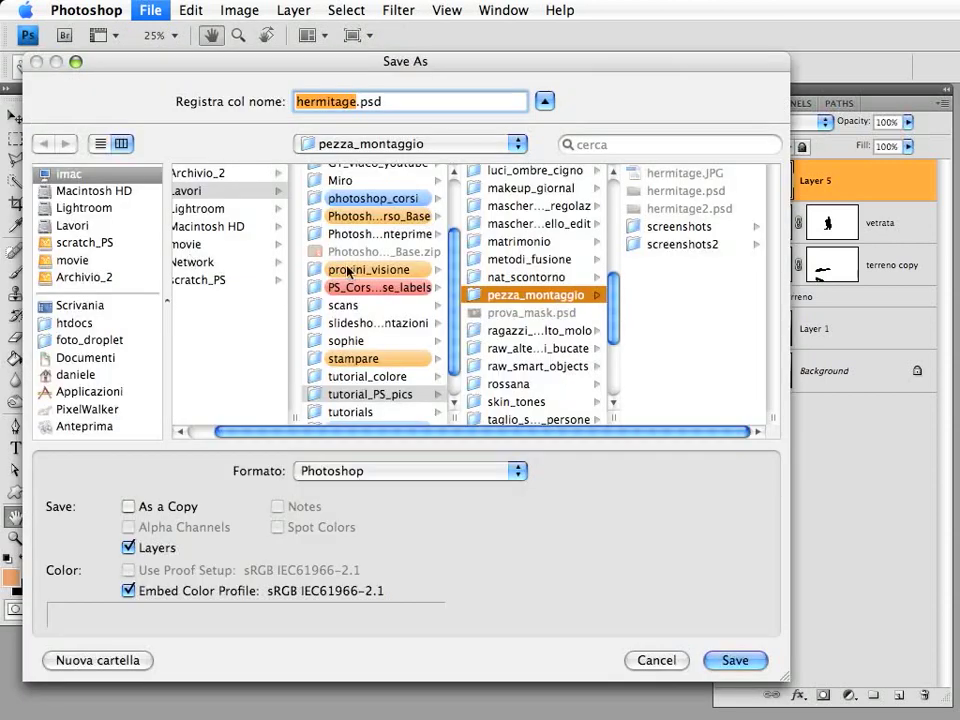
left_click(356, 103)
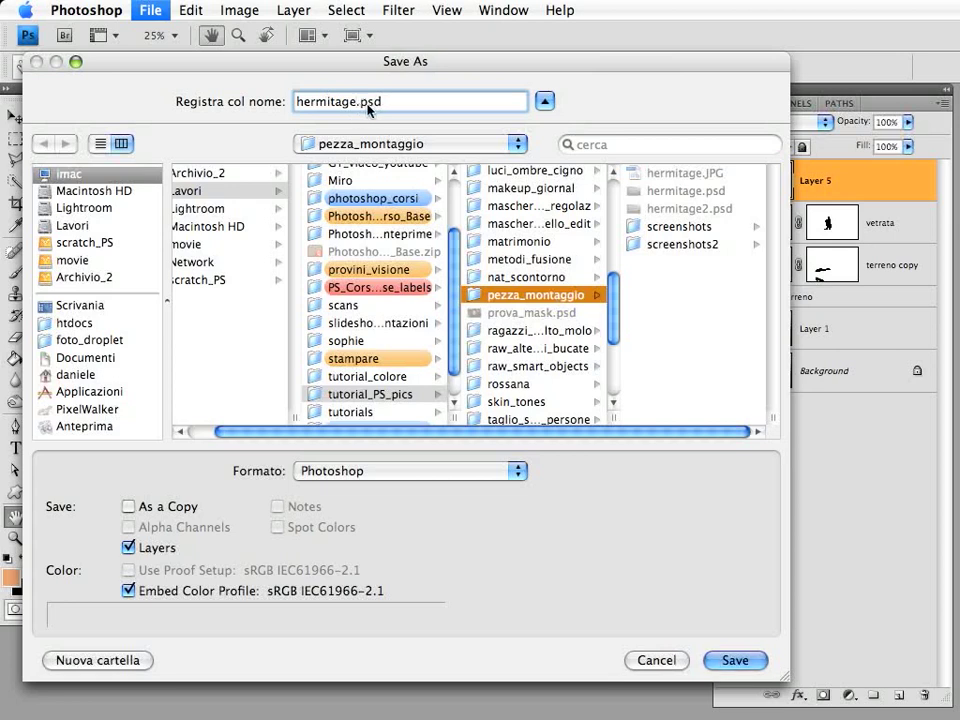
left_click_drag(393, 105, 361, 103)
left_click(404, 470)
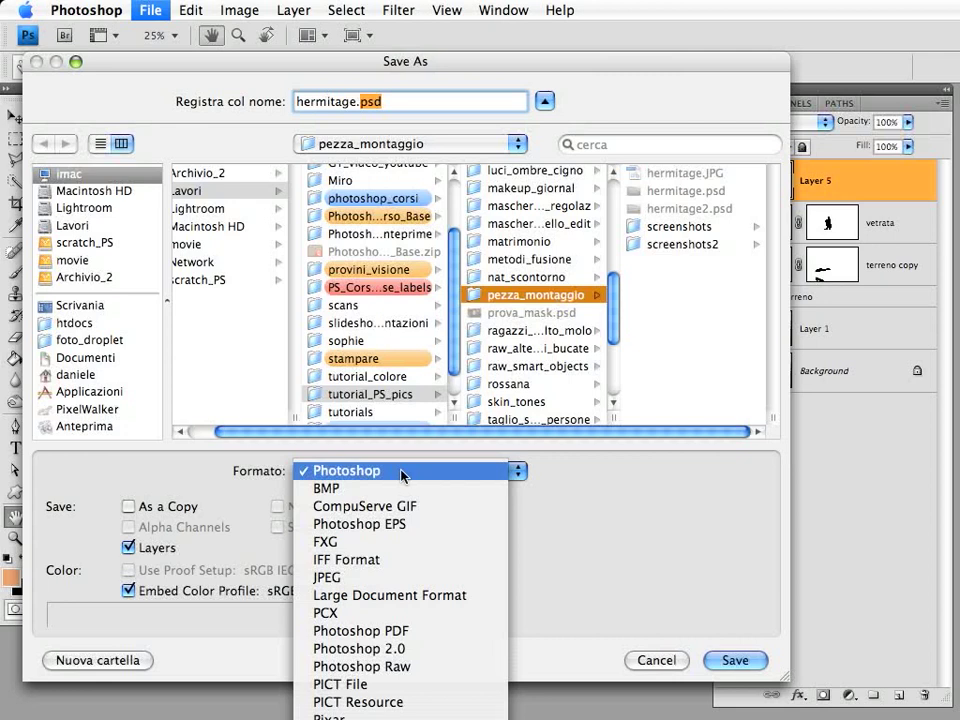
left_click(345, 578)
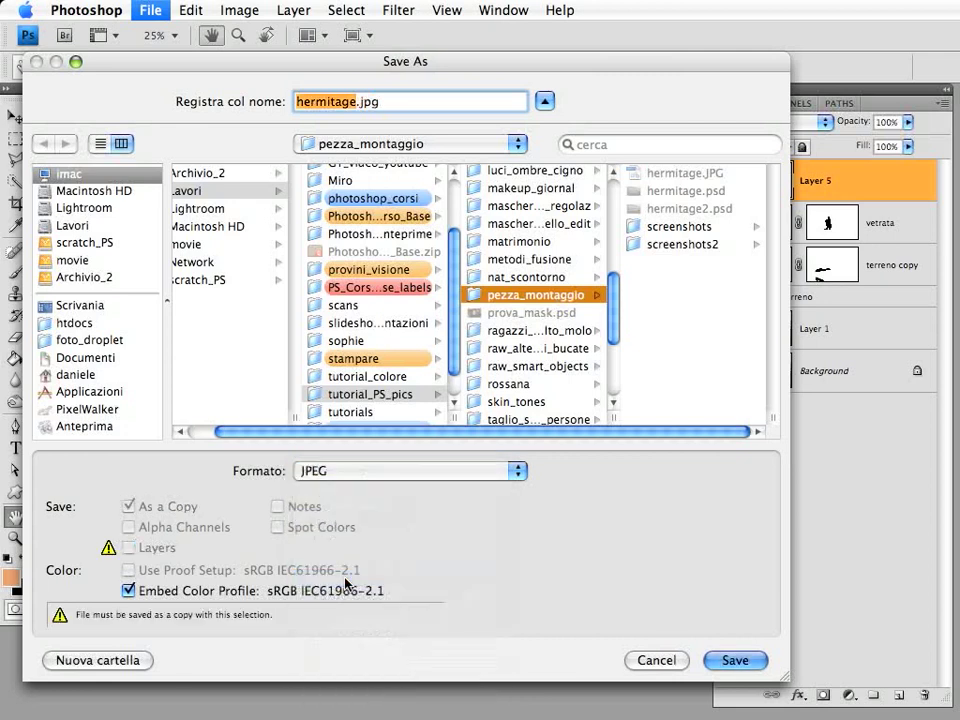
Name the copy hermitage_15x22.jpg and save it in pezza_montaggio
left_click(354, 103)
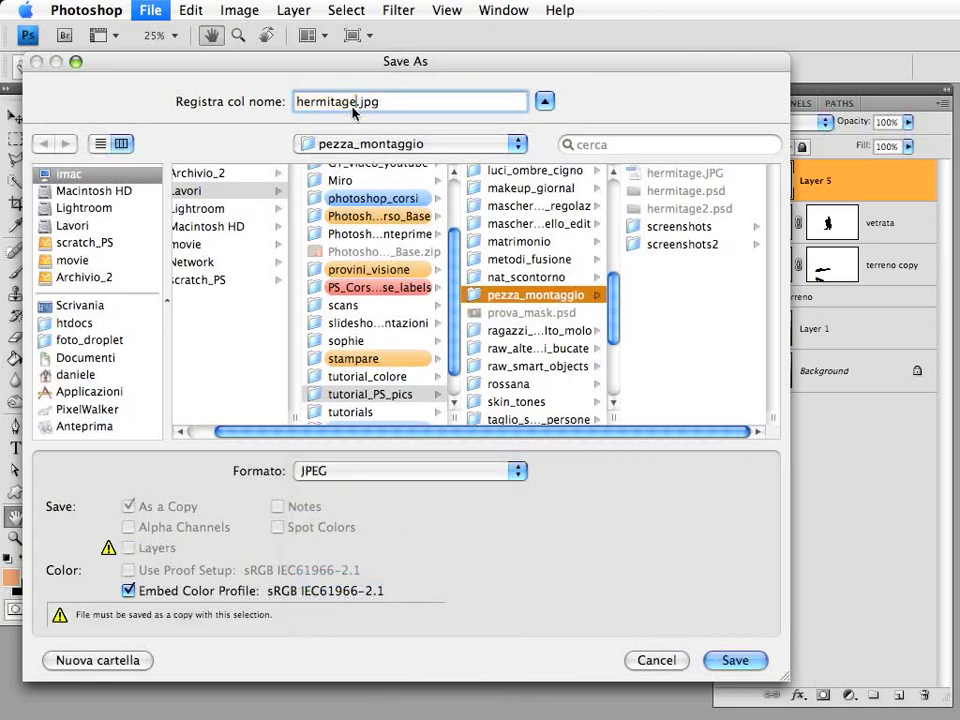
type("_15x22")
left_click_drag(306, 84, 176, 79)
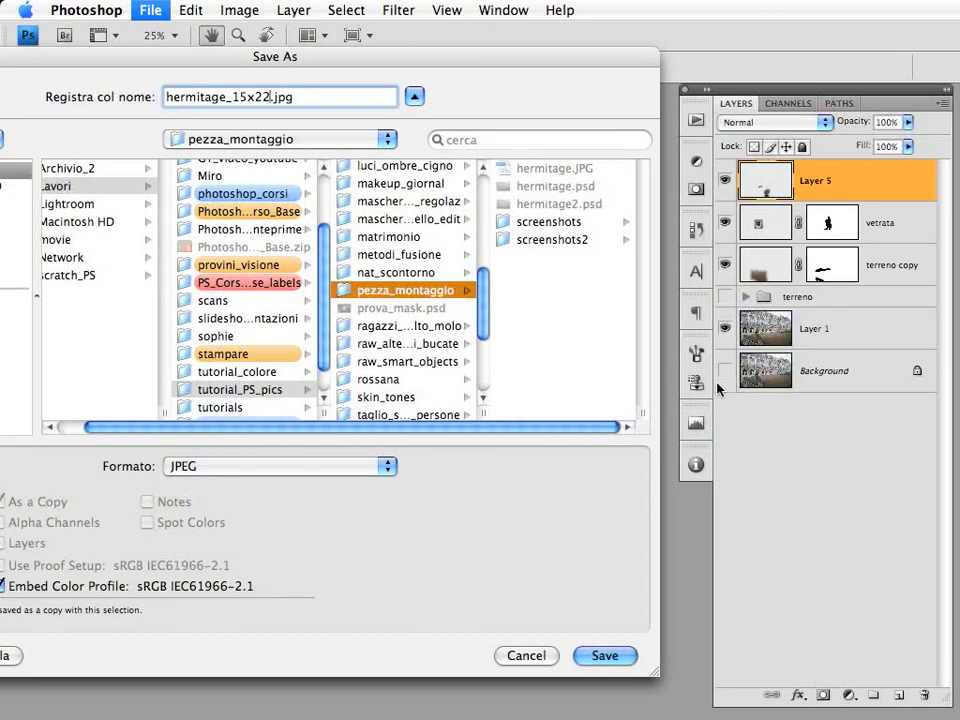
left_click_drag(494, 61, 660, 72)
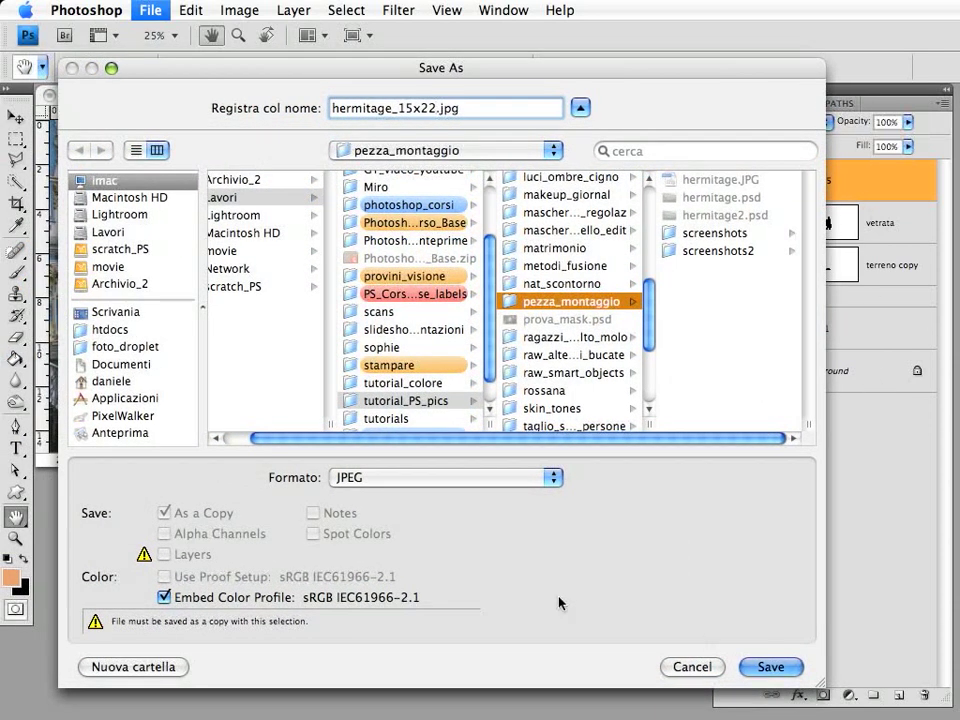
left_click(767, 670)
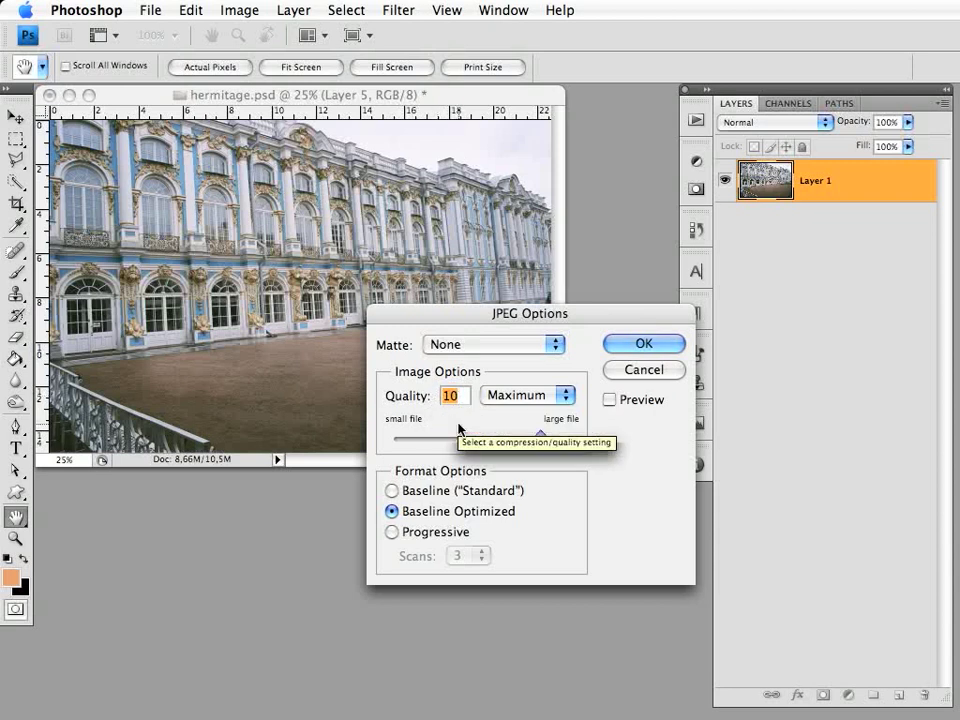
Set the JPEG quality to 10 with the Maximum preset
type("8")
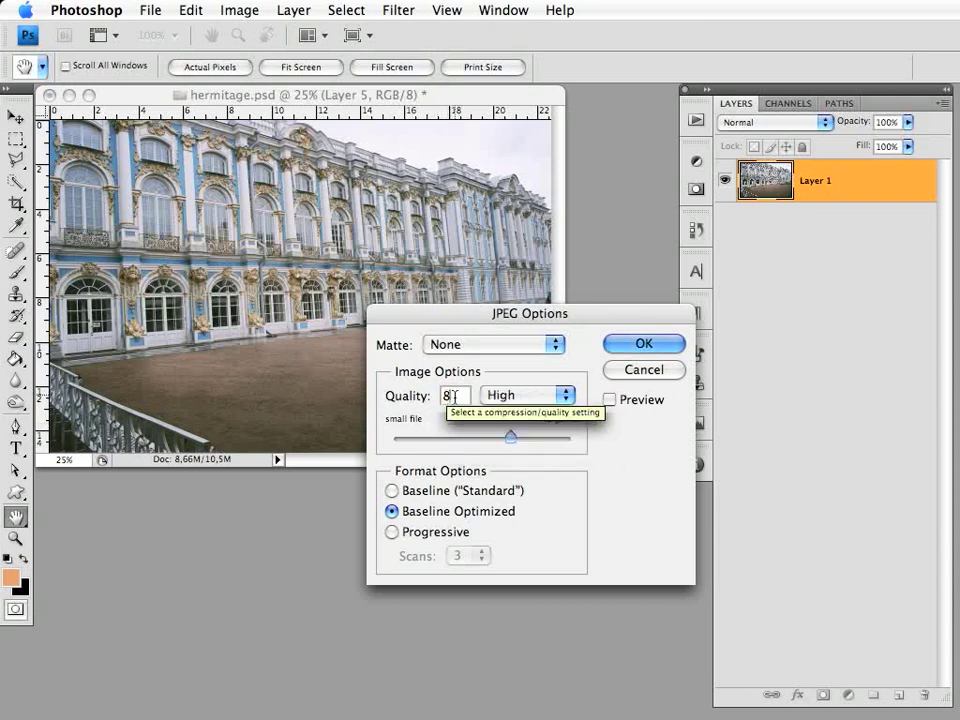
double_click(453, 397)
type("10")
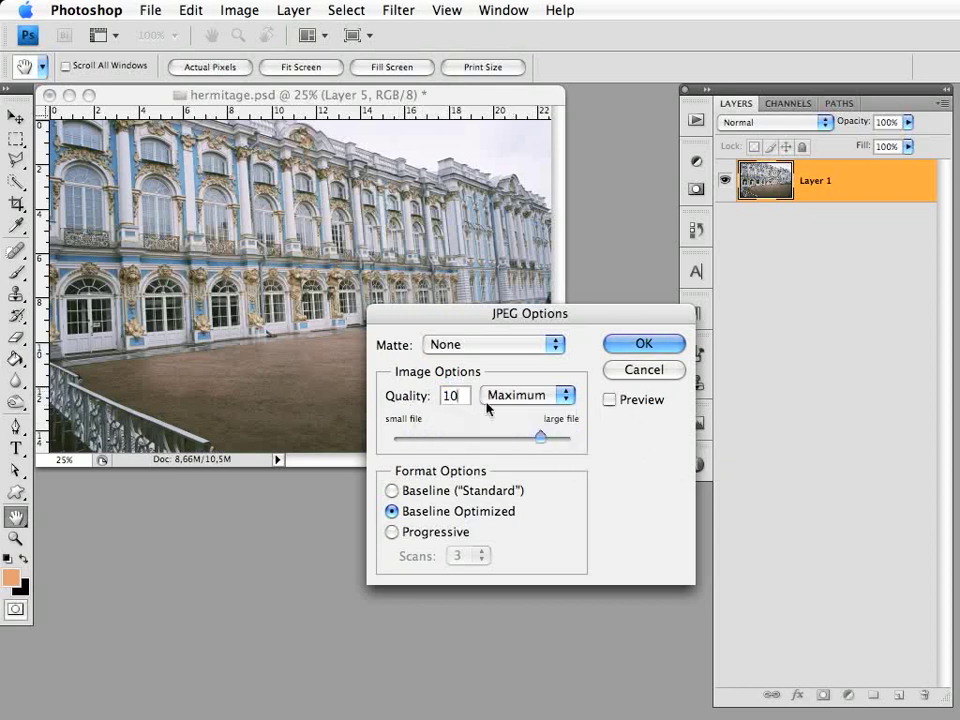
double_click(453, 396)
type("8")
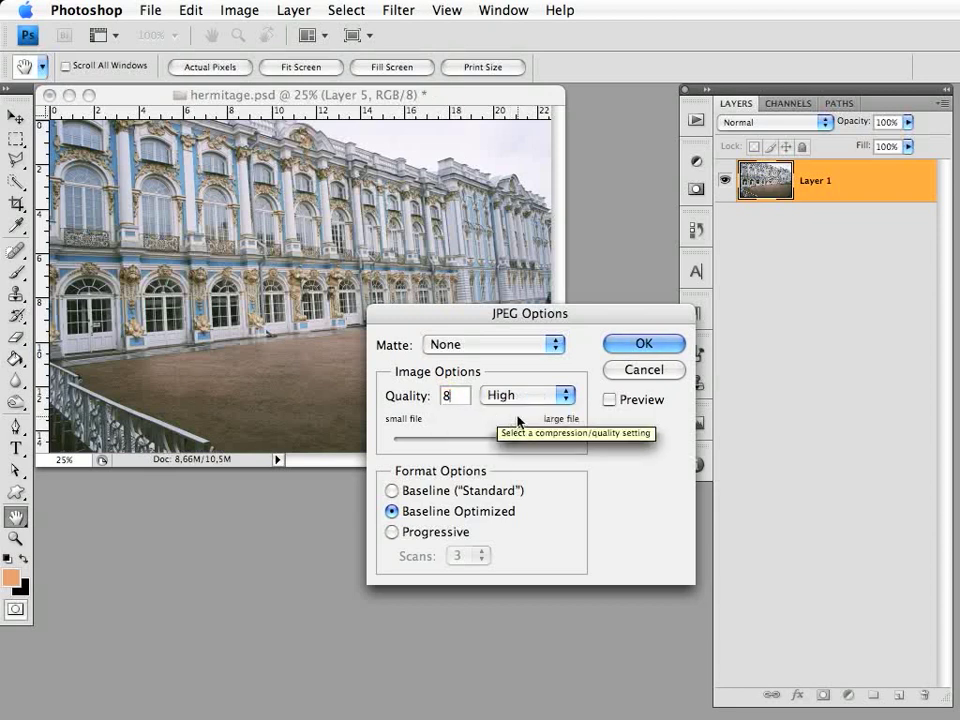
double_click(447, 395)
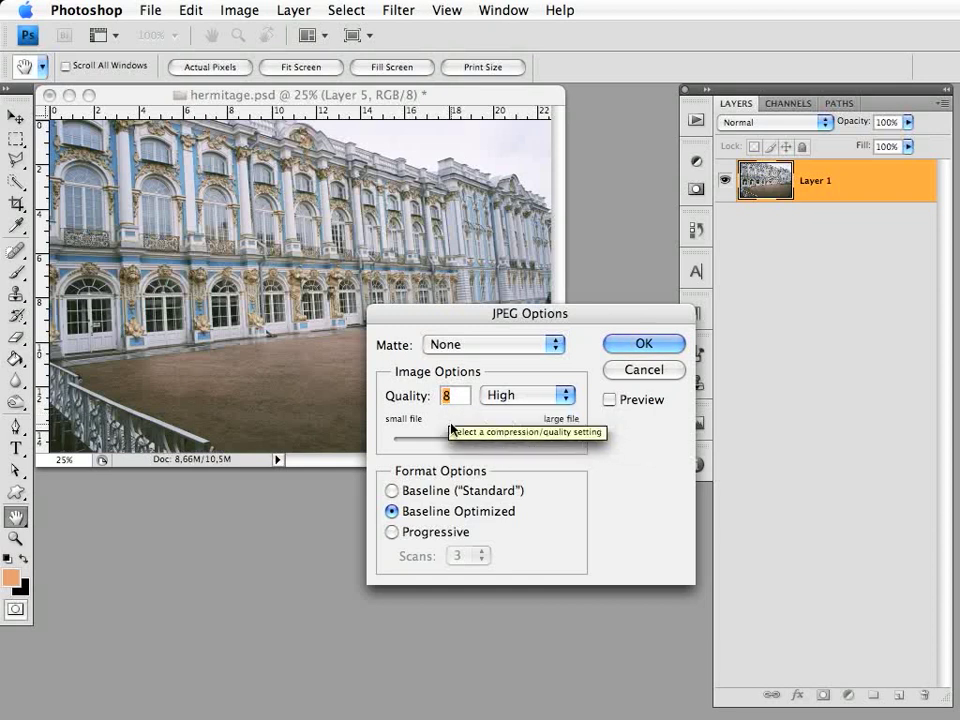
type("10")
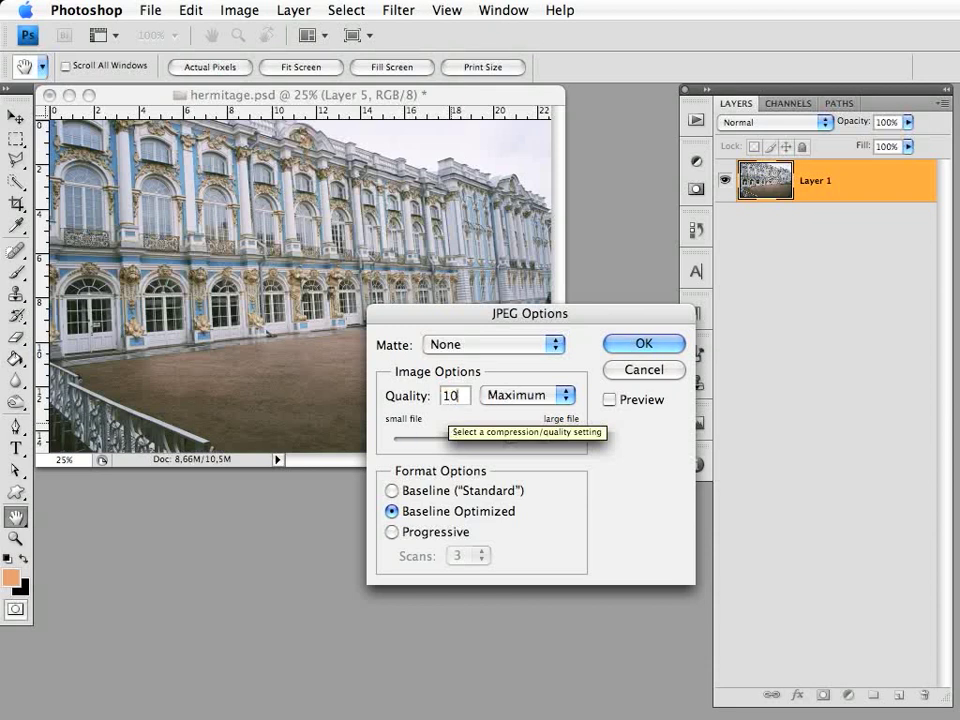
left_click(567, 395)
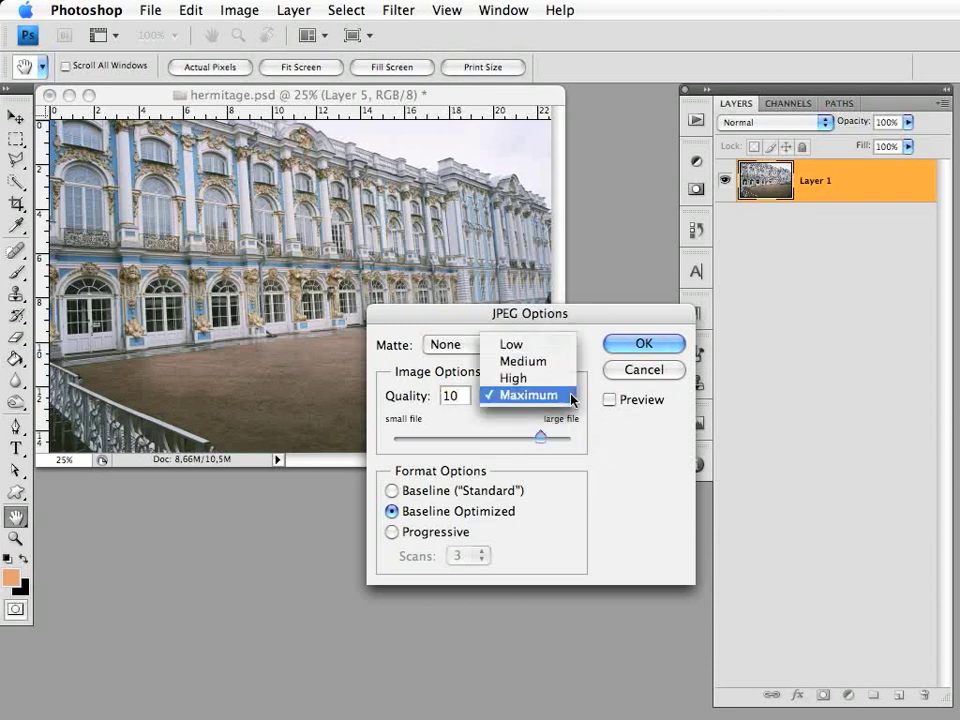
left_click(560, 398)
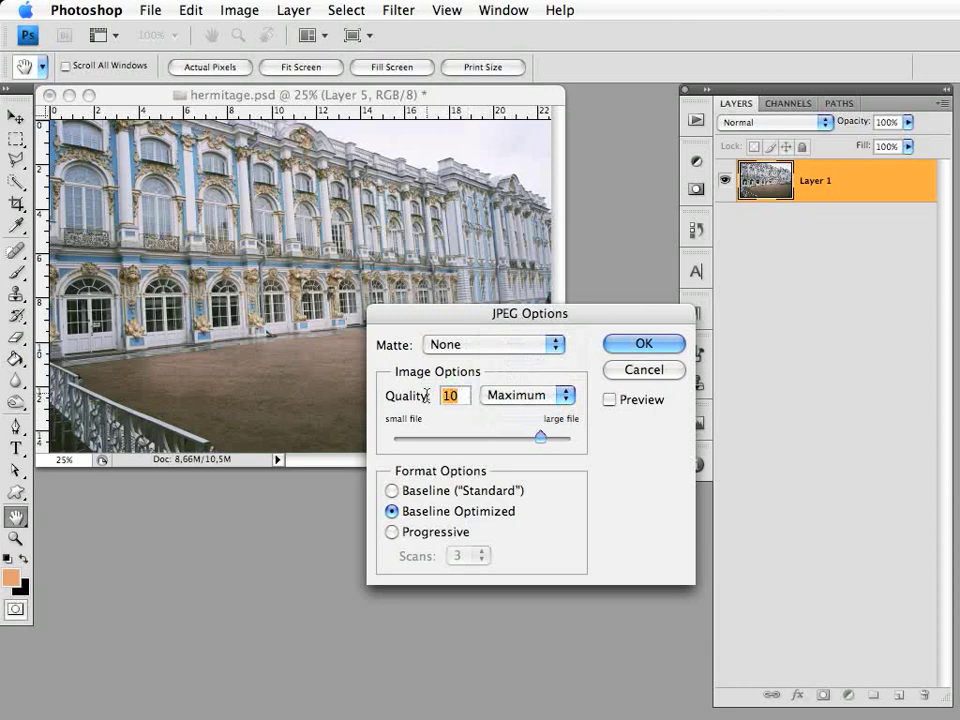
Keep quality 10, choose Baseline ("Standard") encoding and confirm the JPEG save
left_click_drag(428, 396, 437, 396)
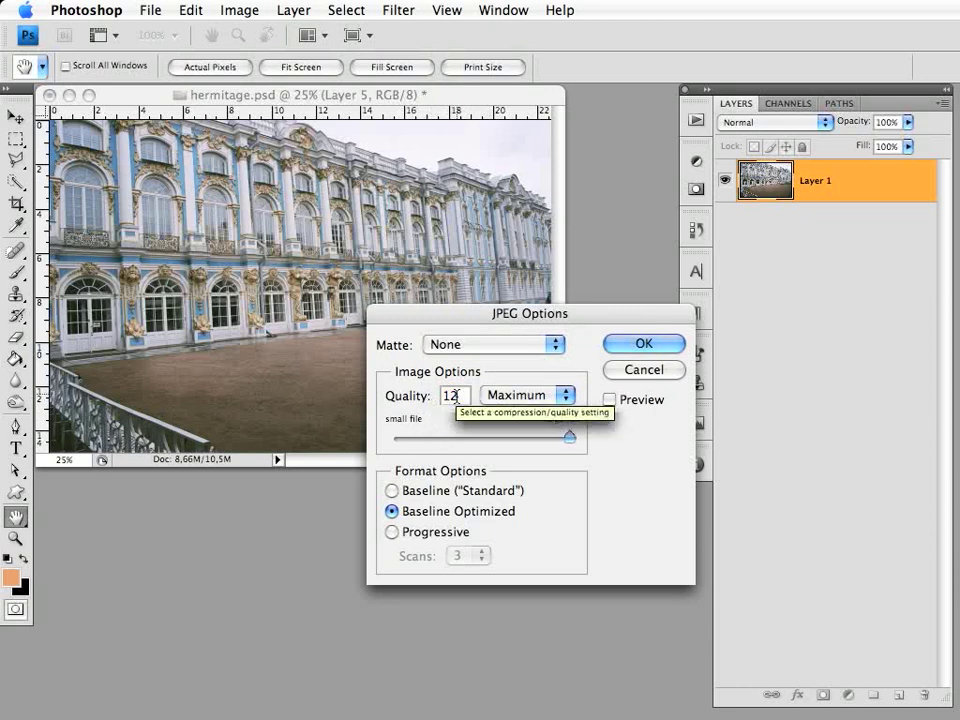
type("10")
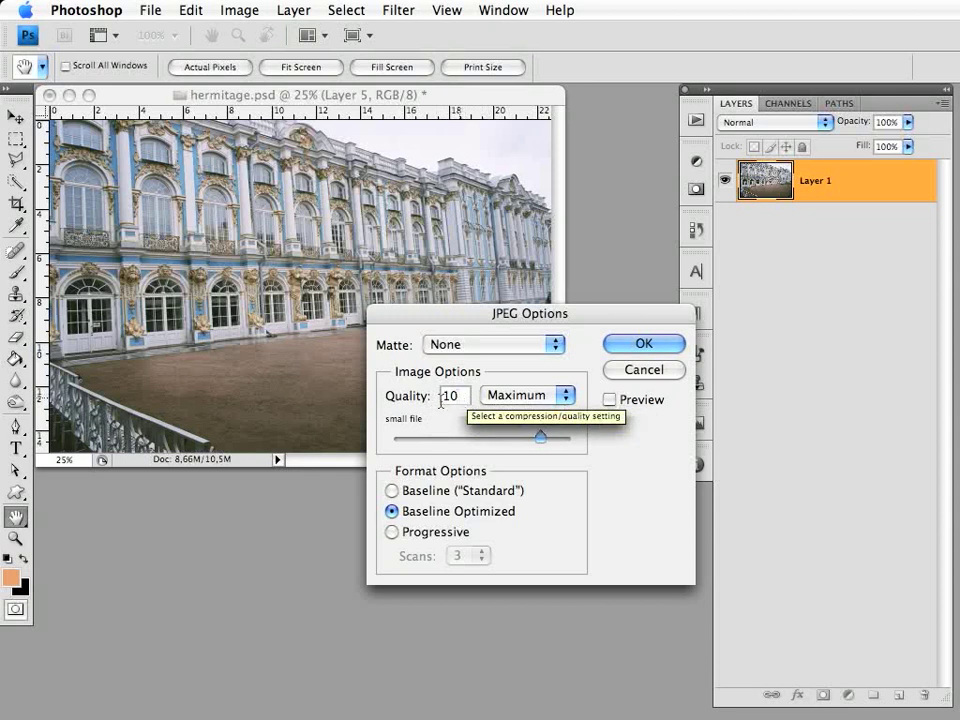
double_click(458, 396)
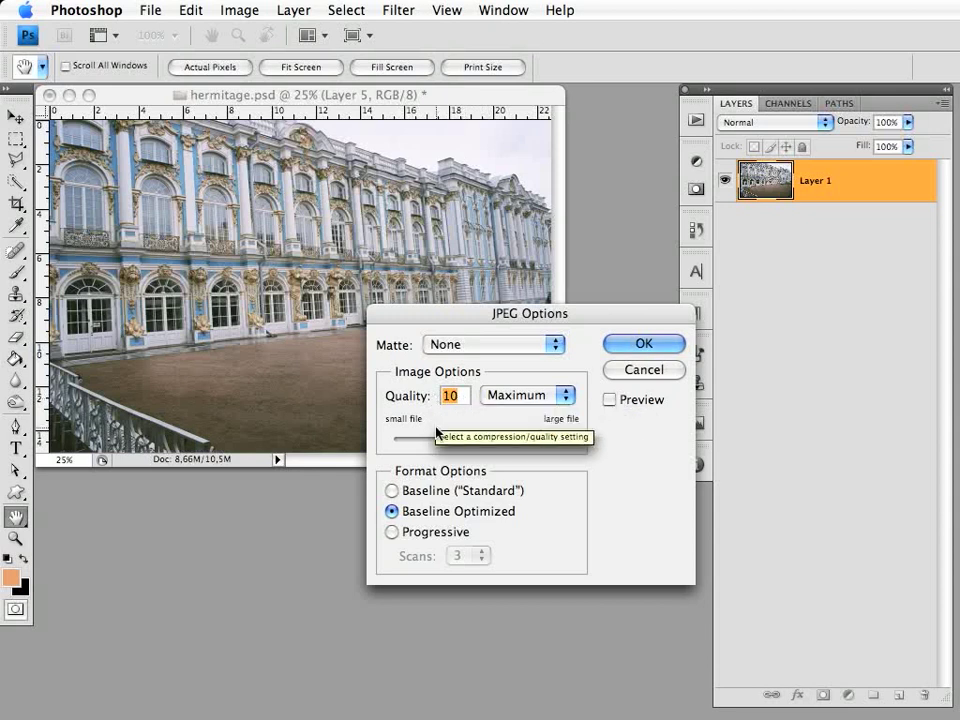
type("8")
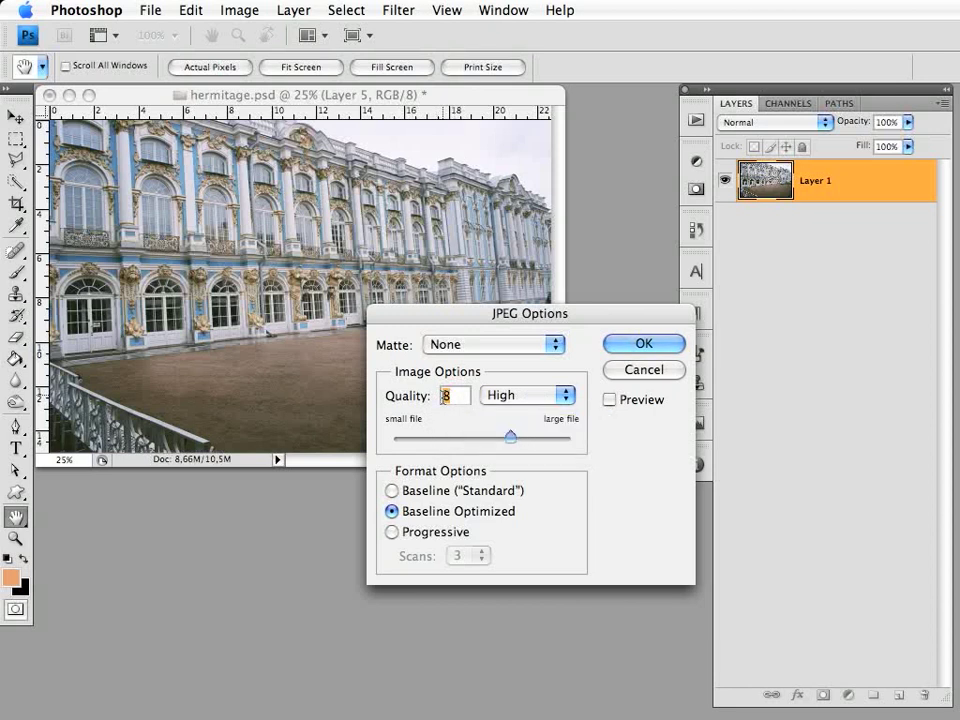
type("10")
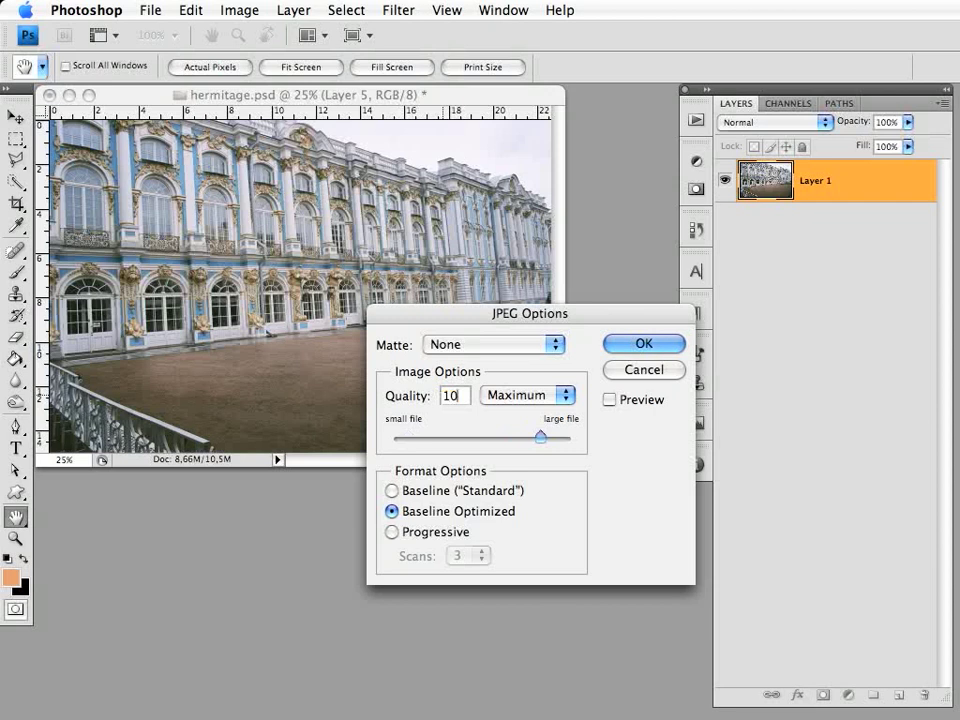
left_click(391, 491)
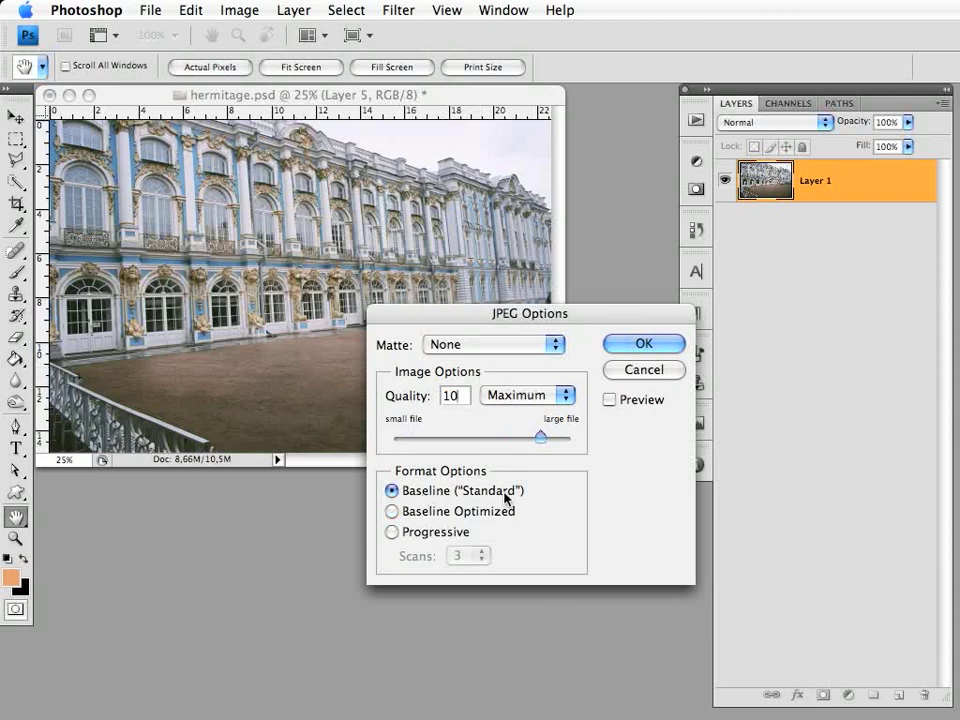
left_click(391, 511)
left_click(392, 491)
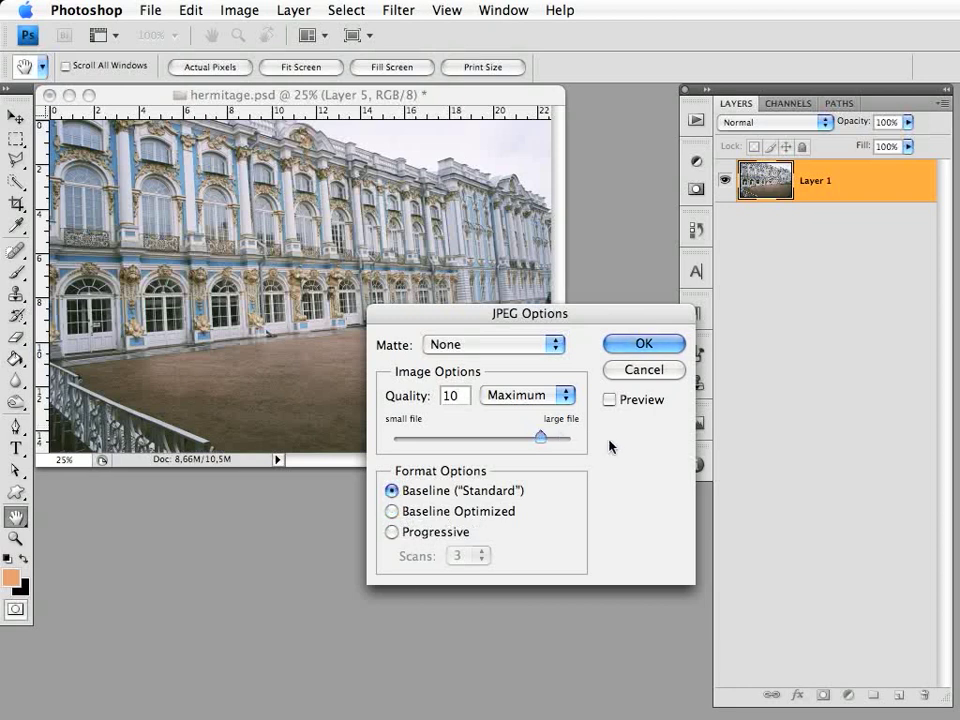
left_click(624, 348)
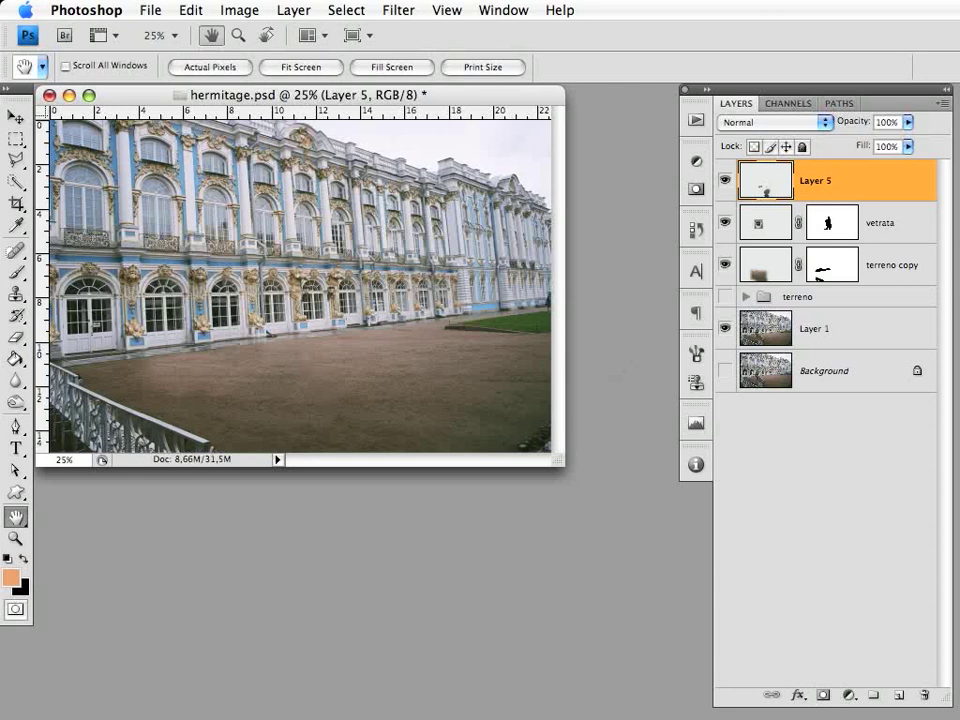
Open hermitage_15x22.jpg from pezza_montaggio in a new Finder window into Photoshop
key("super+Tab")
key("super+n")
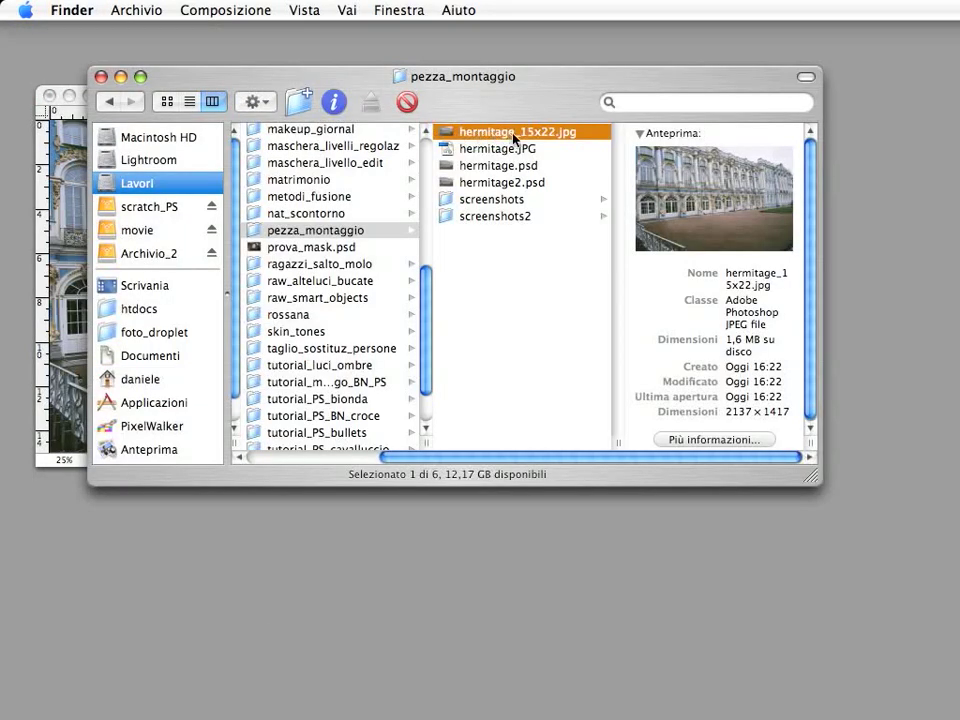
double_click(450, 133)
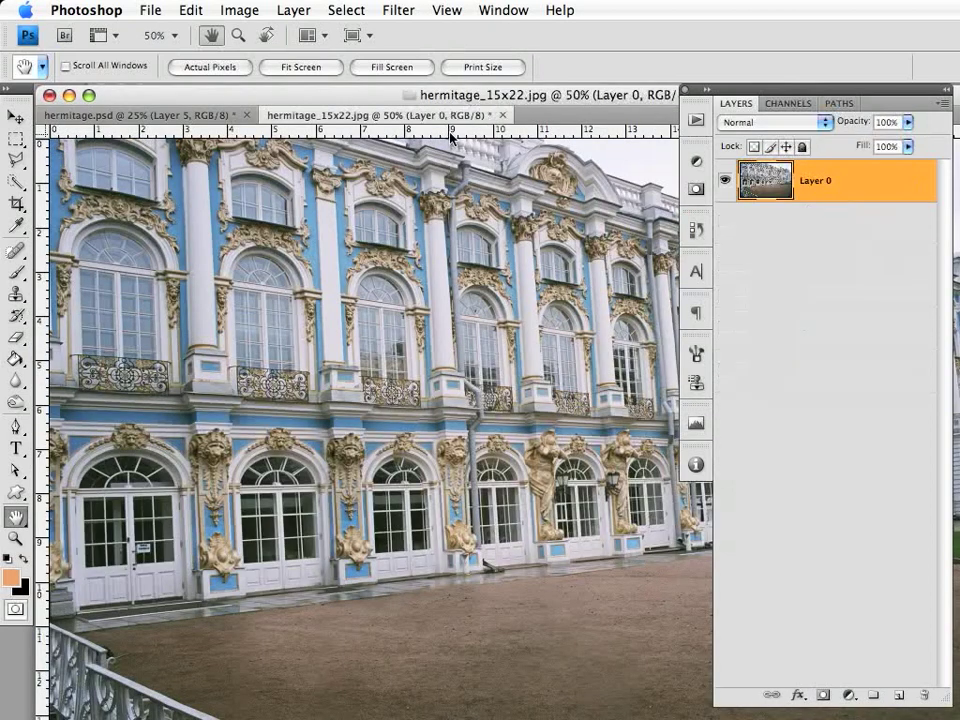
Zoom out to view the whole flattened hermitage_15x22.jpg
key("ctrl+minus")
key("ctrl+minus")
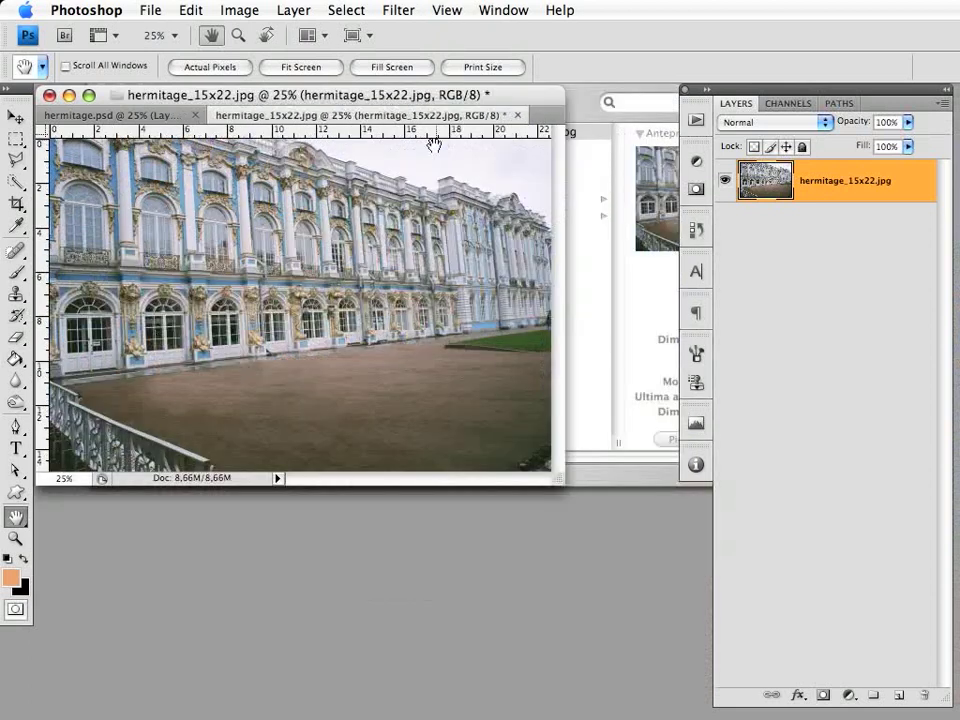